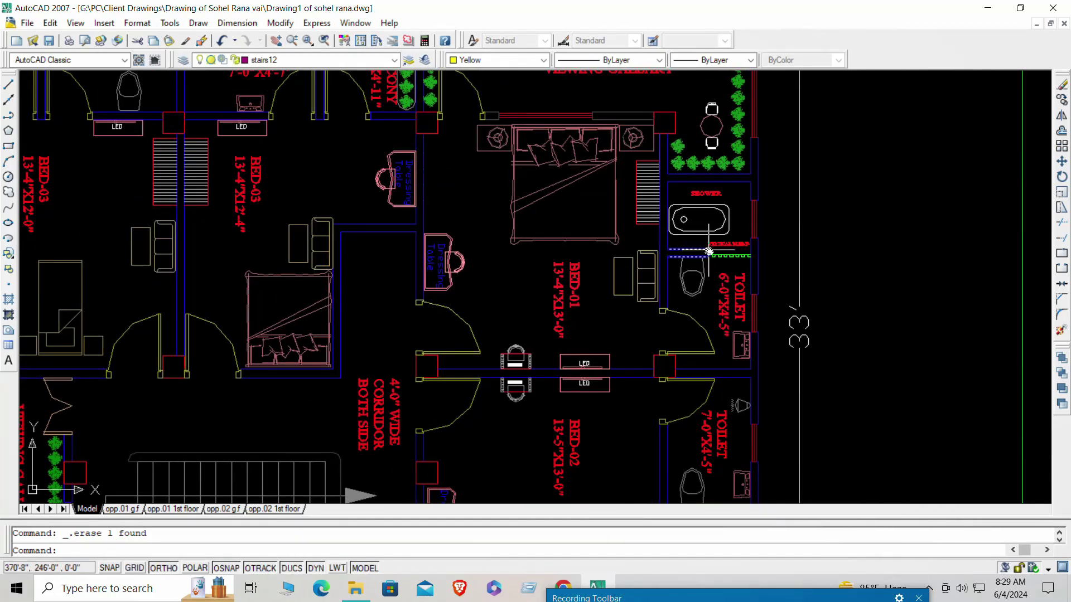
Step: Pan from the first floor plan to the ground floor plan, then zoom in on the staircase and parking area
scroll(708, 251, "up", 2)
scroll(690, 246, "down", 4)
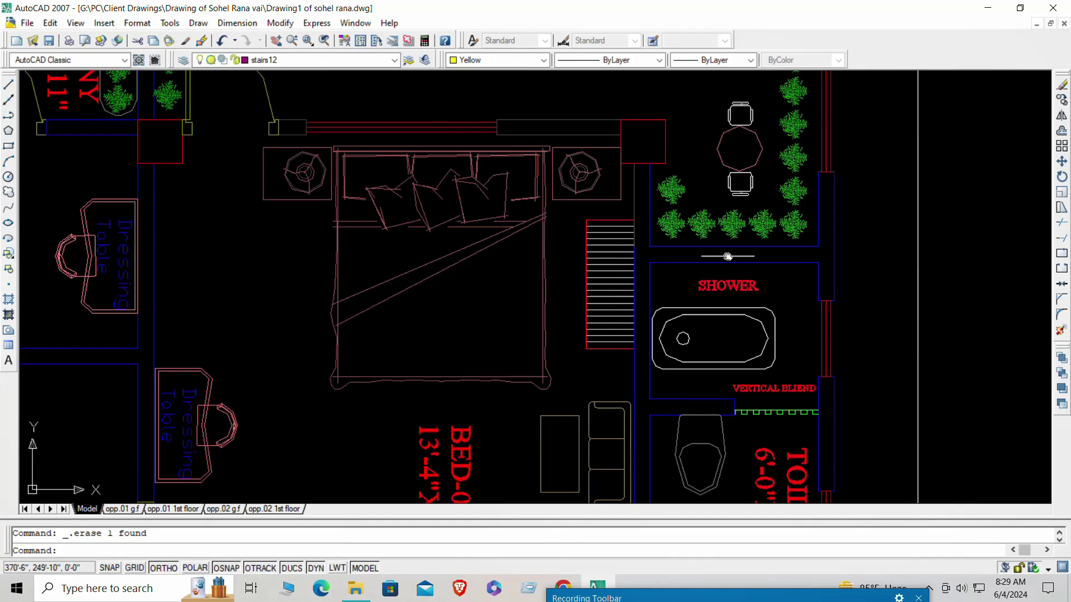
scroll(649, 263, "down", 3)
middle_click_drag(647, 258, 683, 204)
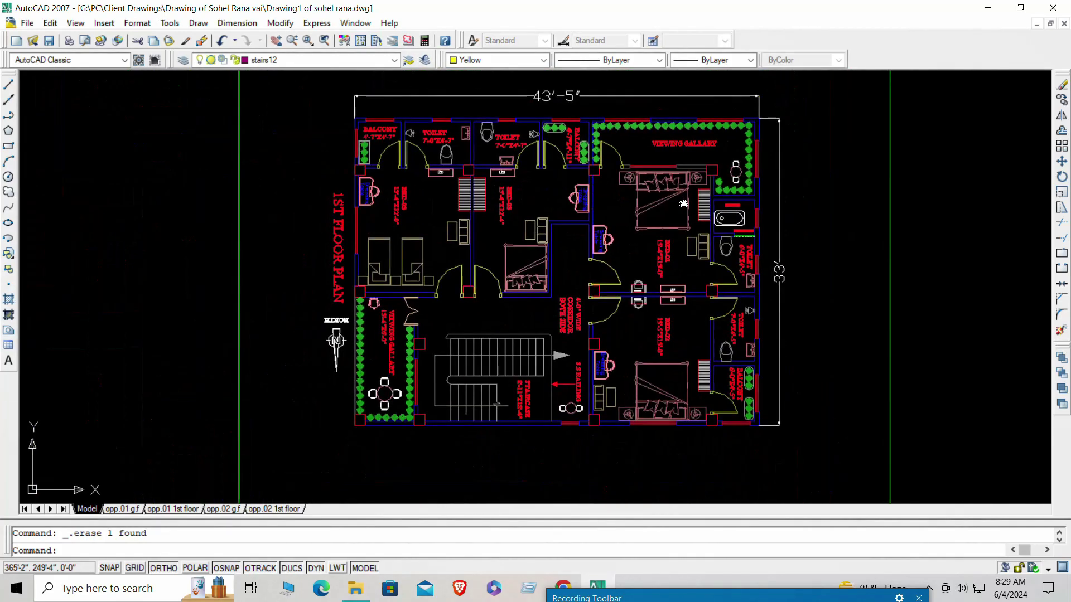
scroll(684, 203, "down", 5)
middle_click_drag(220, 255, 133, 270)
scroll(837, 326, "up", 4)
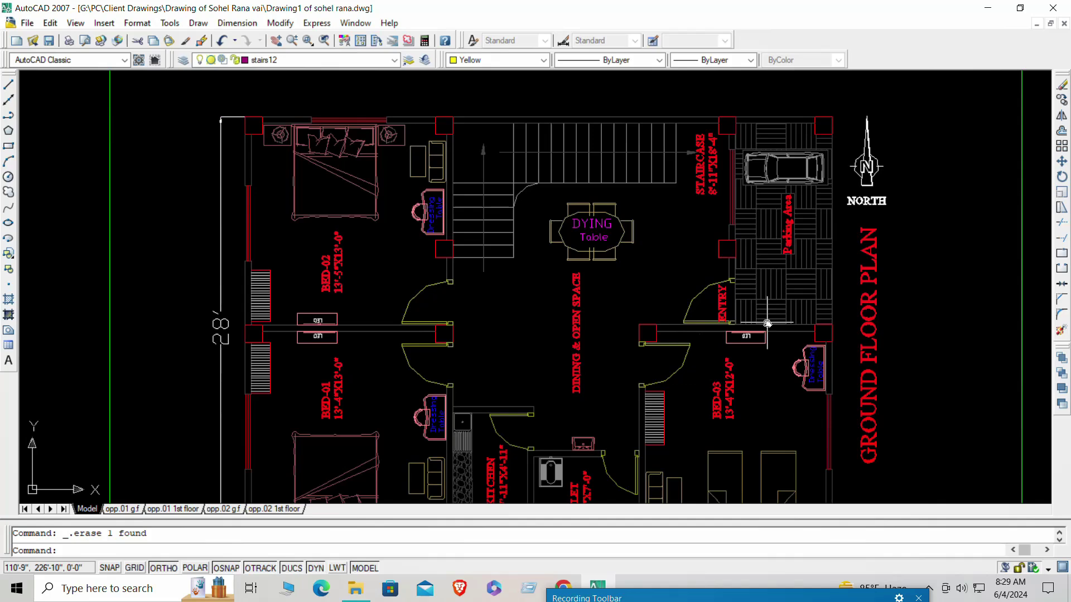
middle_click_drag(767, 324, 651, 331)
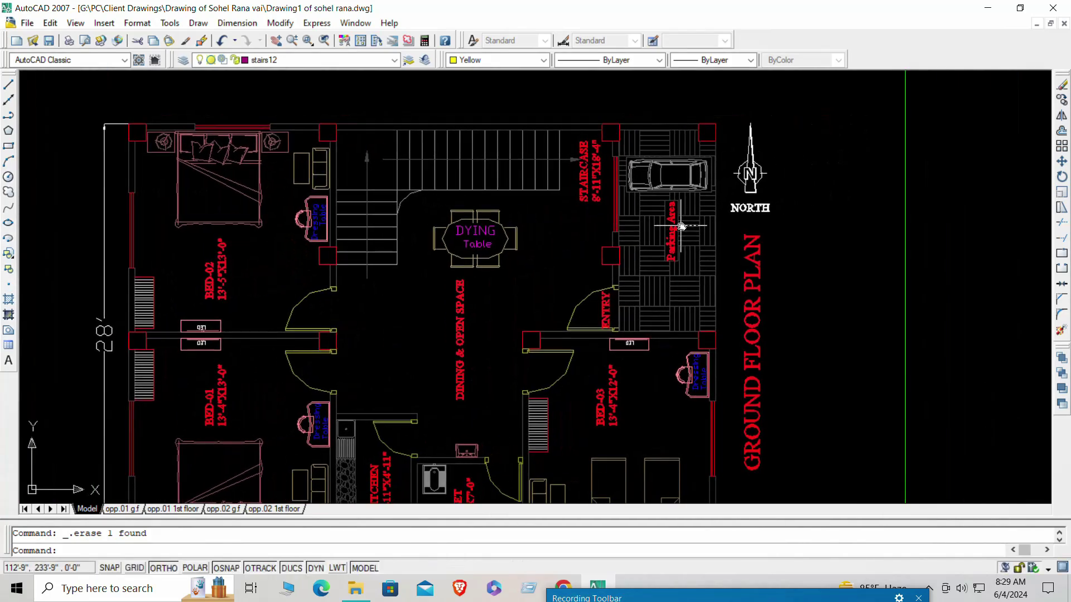
scroll(677, 267, "down", 4)
scroll(674, 266, "up", 5)
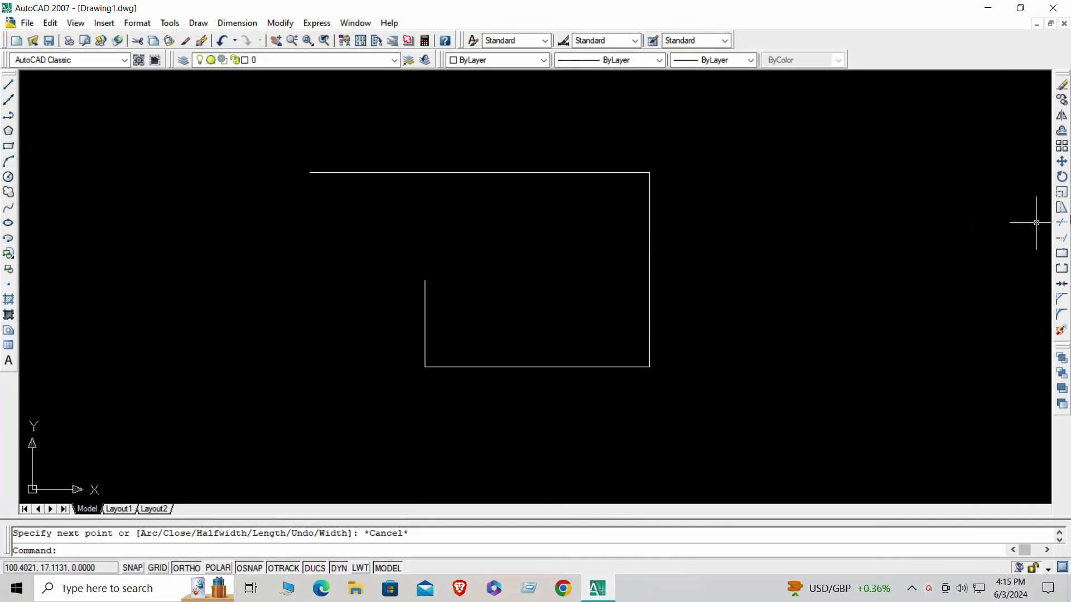
Step: Trim the short vertical line inside the rectangle, using all lines as cutting edges, then cancel Trim
left_click(1063, 223)
key("Return")
left_click(462, 312)
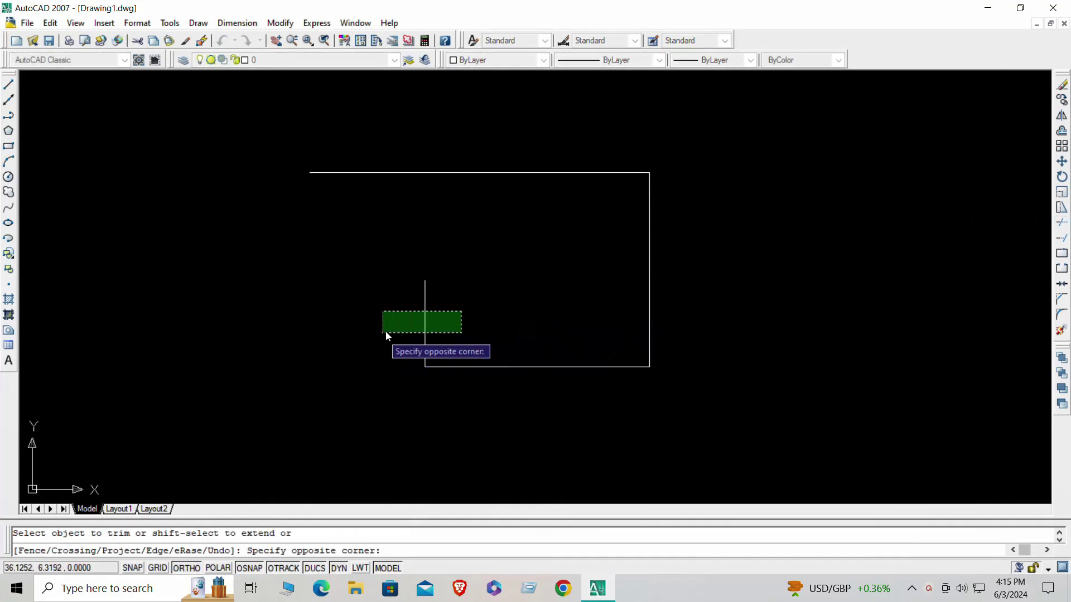
left_click(382, 333)
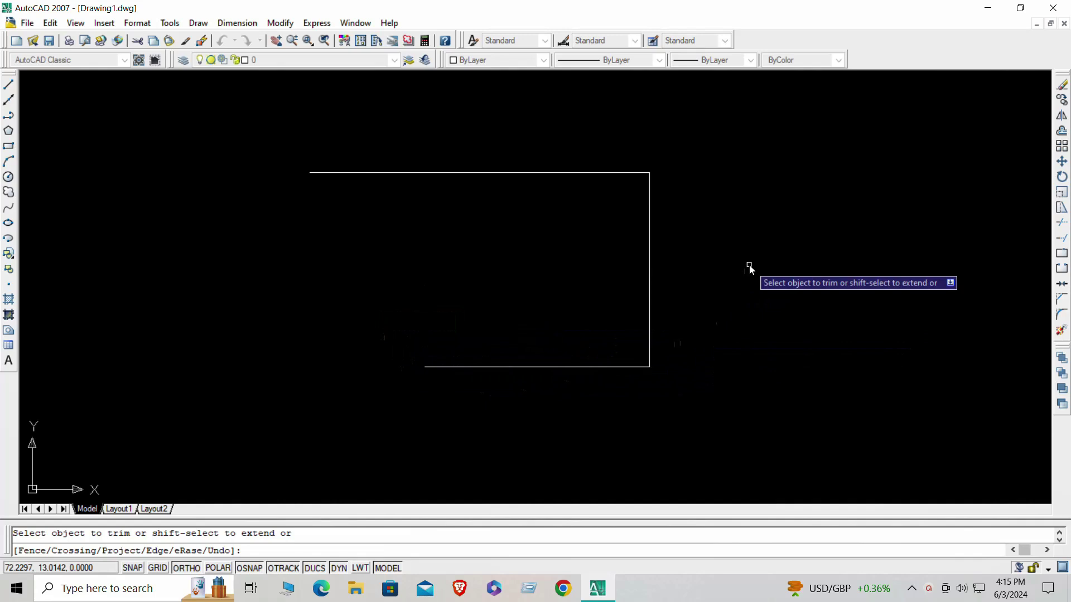
right_click(706, 267)
left_click(739, 296)
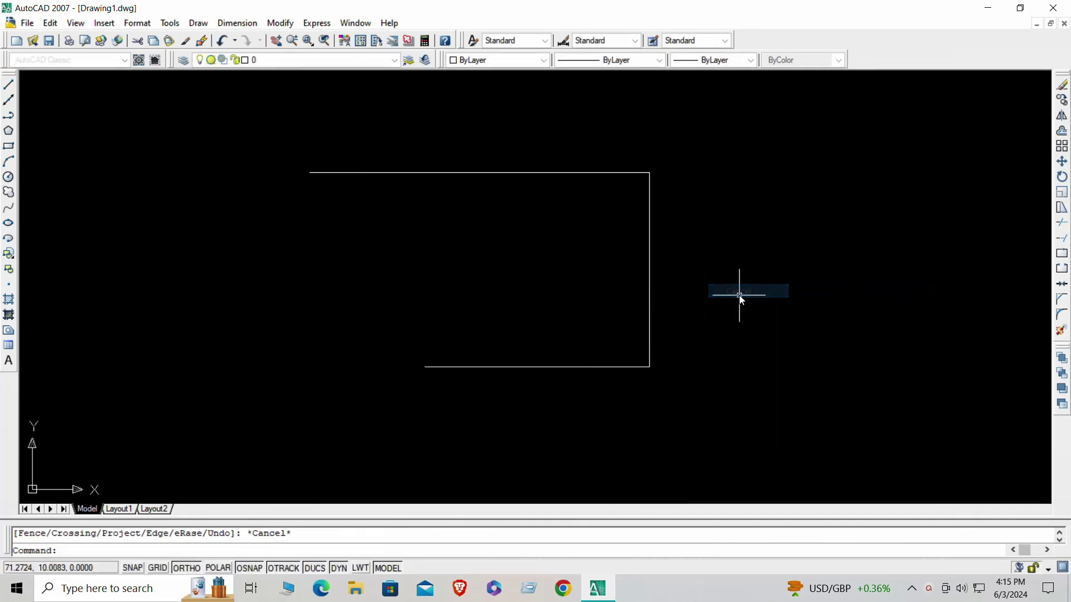
Step: Pan the rectangle to the left and check the Window menu's list of open drawings
scroll(530, 317, "down", 4)
middle_click_drag(530, 313, 294, 311)
scroll(430, 311, "up", 3)
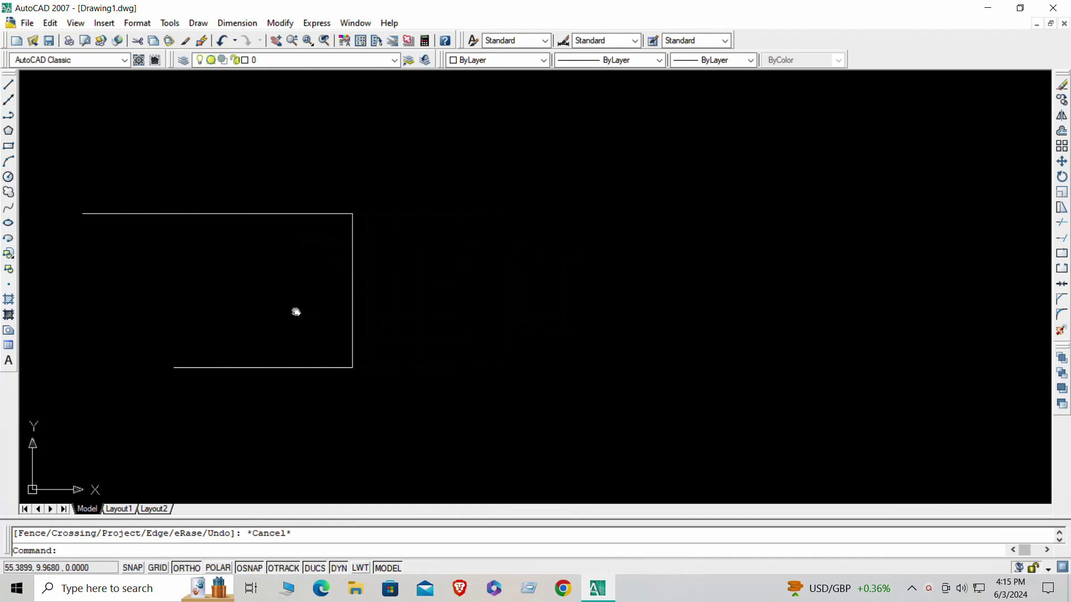
scroll(309, 320, "down", 4)
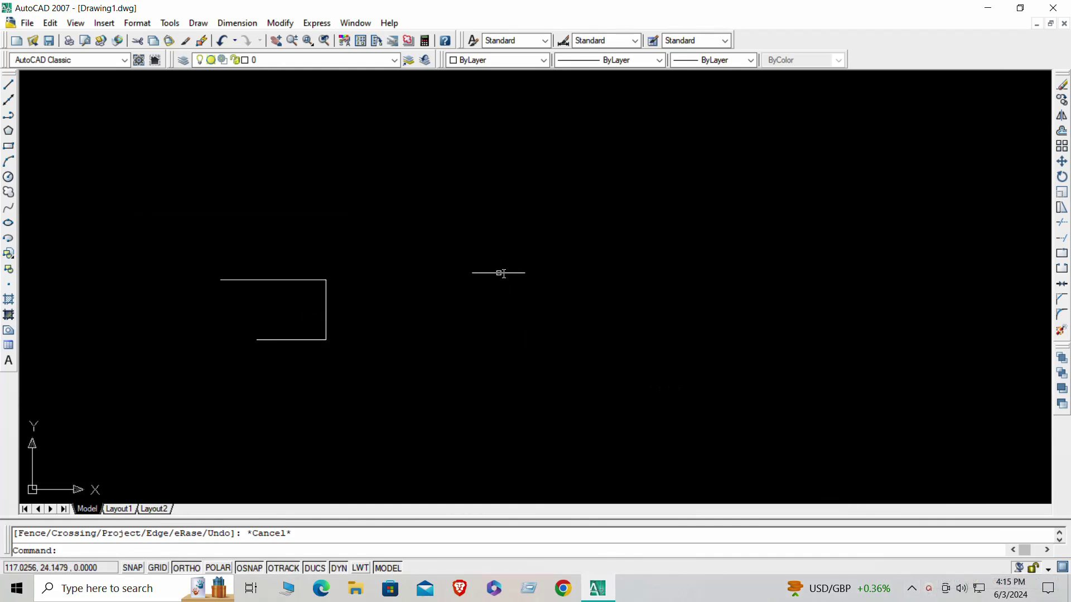
left_click(355, 23)
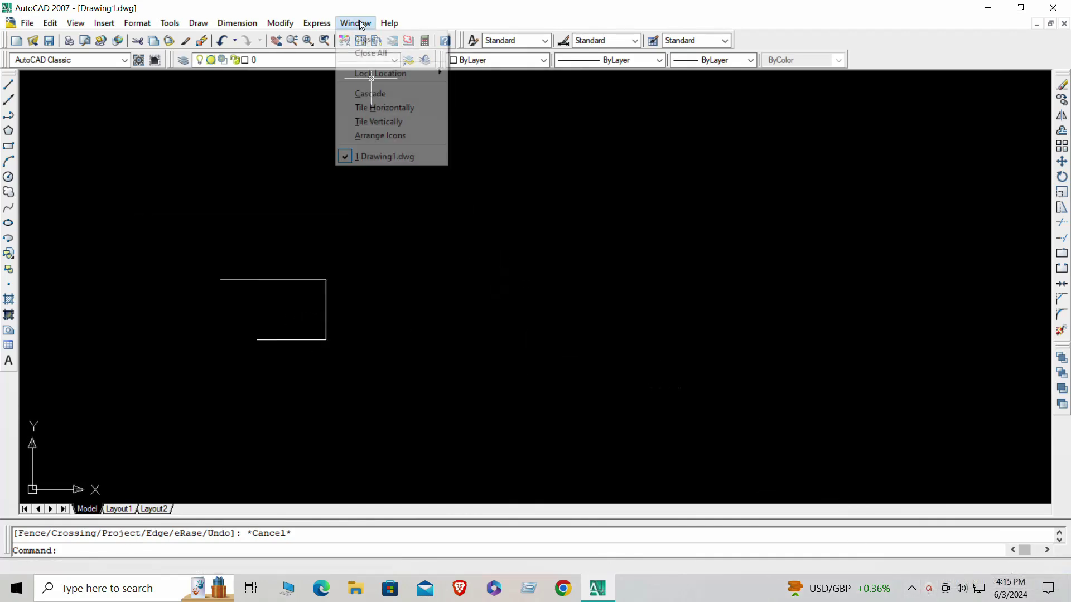
left_click(554, 228)
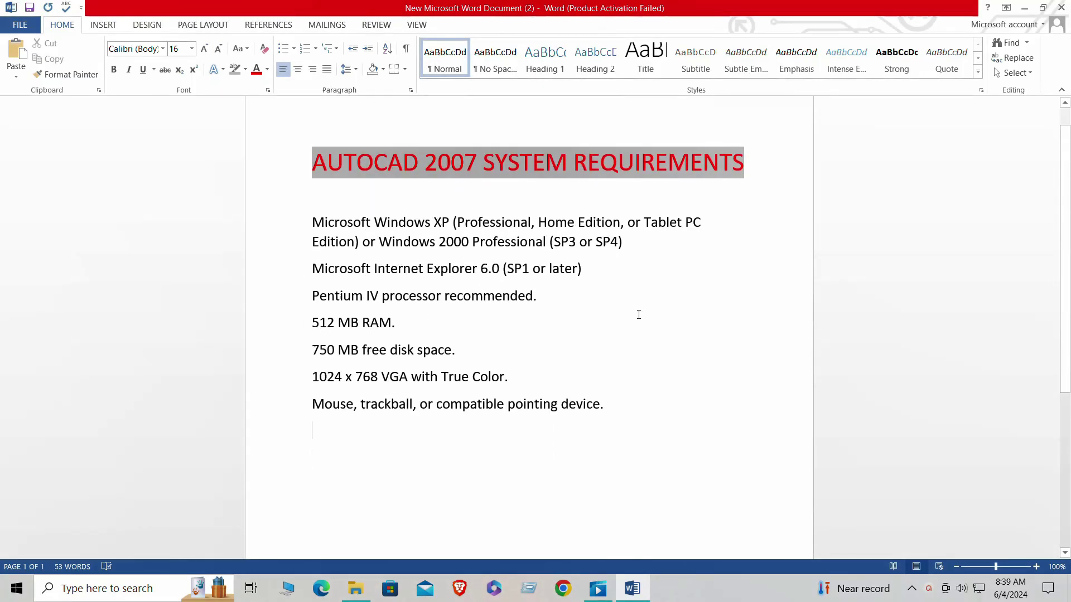
Step: Highlight the system requirement lines in Word, then pan and zoom out over the AutoCAD elevation drawing
left_click_drag(380, 248, 710, 437)
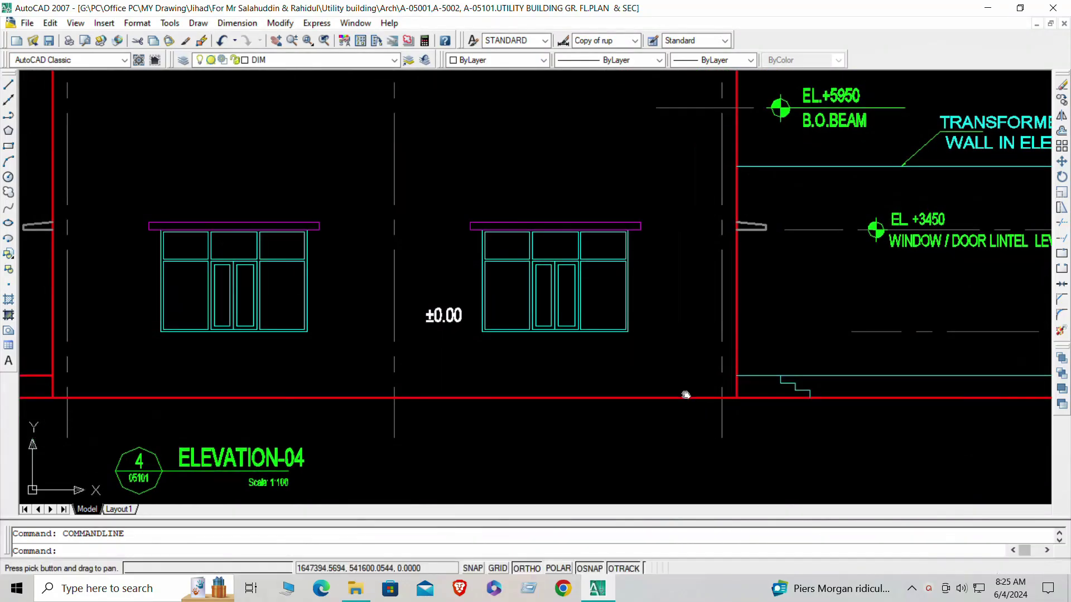
left_click_drag(582, 386, 655, 390)
scroll(655, 390, "down", 5)
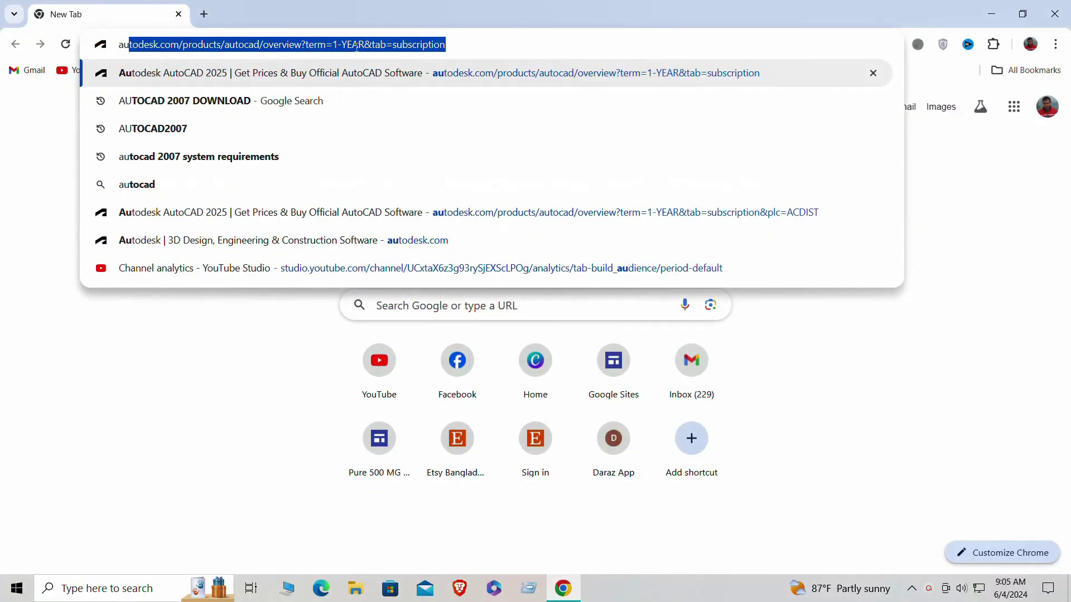
Step: Go to the Autodesk AutoCAD page via 'autodesk' and toggle between Flex and Subscription pricing
type("todesk.com/products/autocad/overview?term=1-YEAR&tab=subscription")
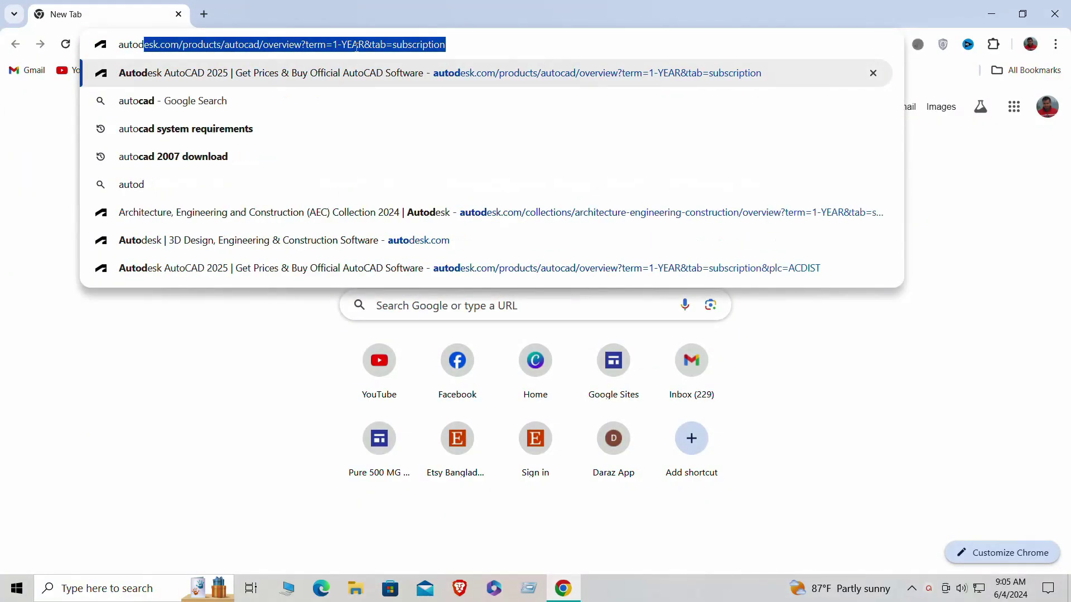
key("Return")
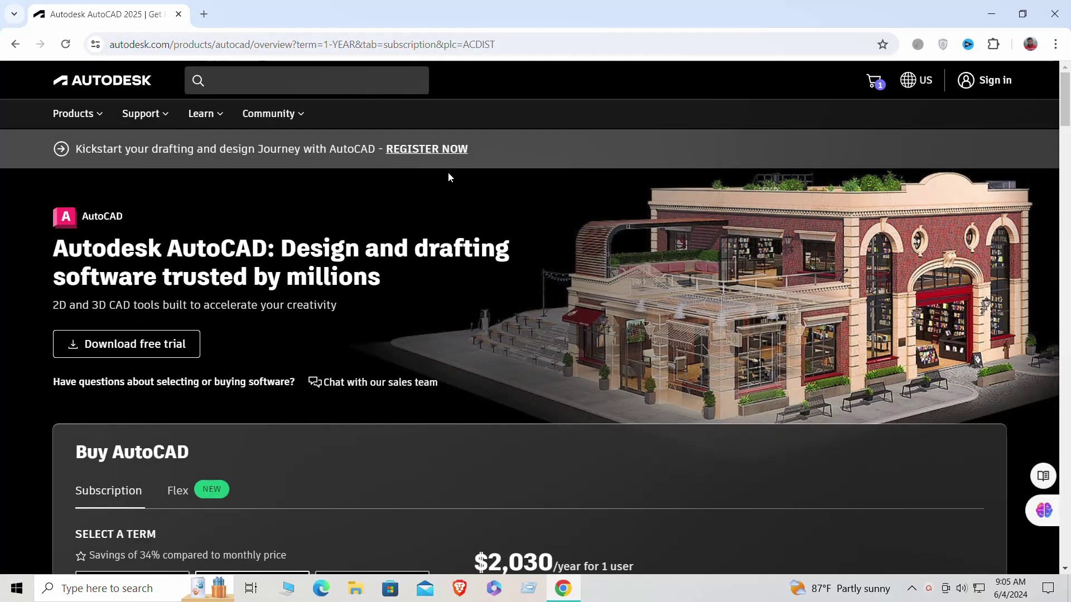
scroll(449, 173, "down", 1)
scroll(448, 173, "up", 1)
scroll(449, 178, "down", 2)
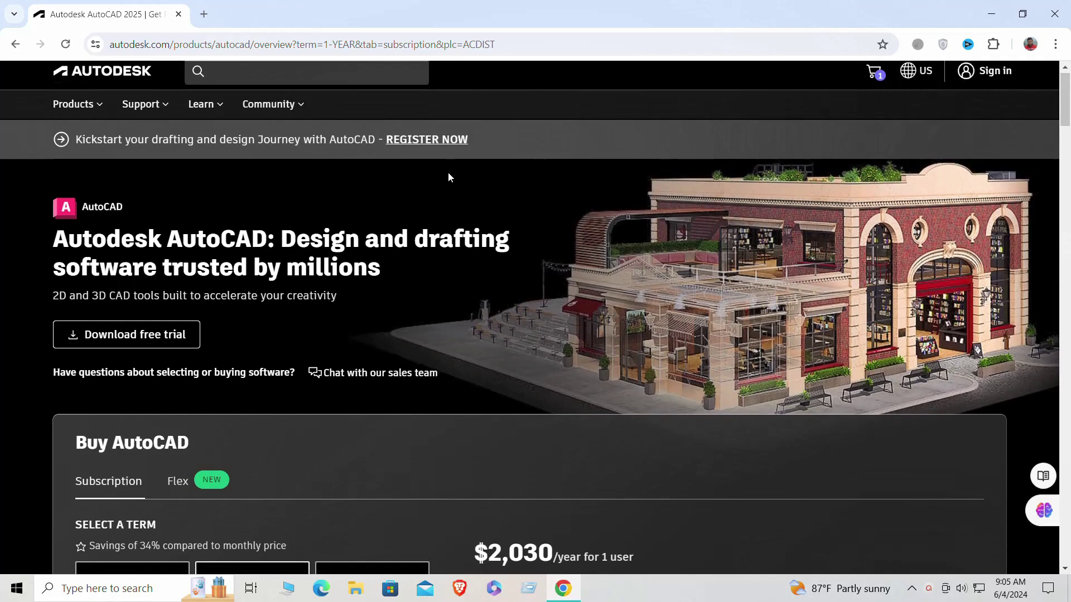
left_click(177, 351)
left_click(109, 351)
Step: Scroll down the AutoCAD page and open the View all products list
scroll(280, 377, "down", 12)
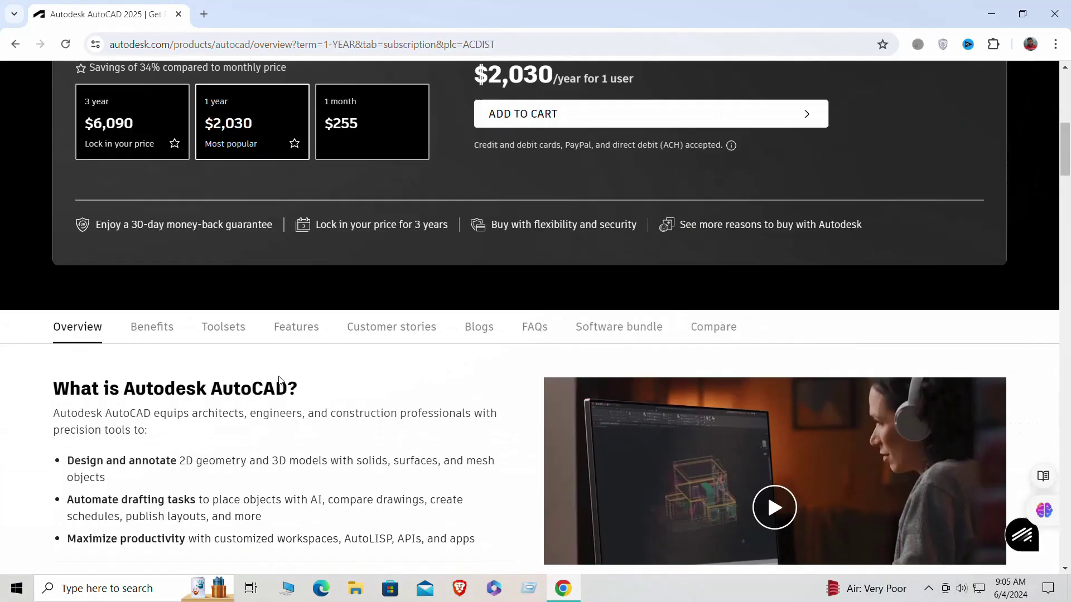
scroll(279, 381, "down", 6)
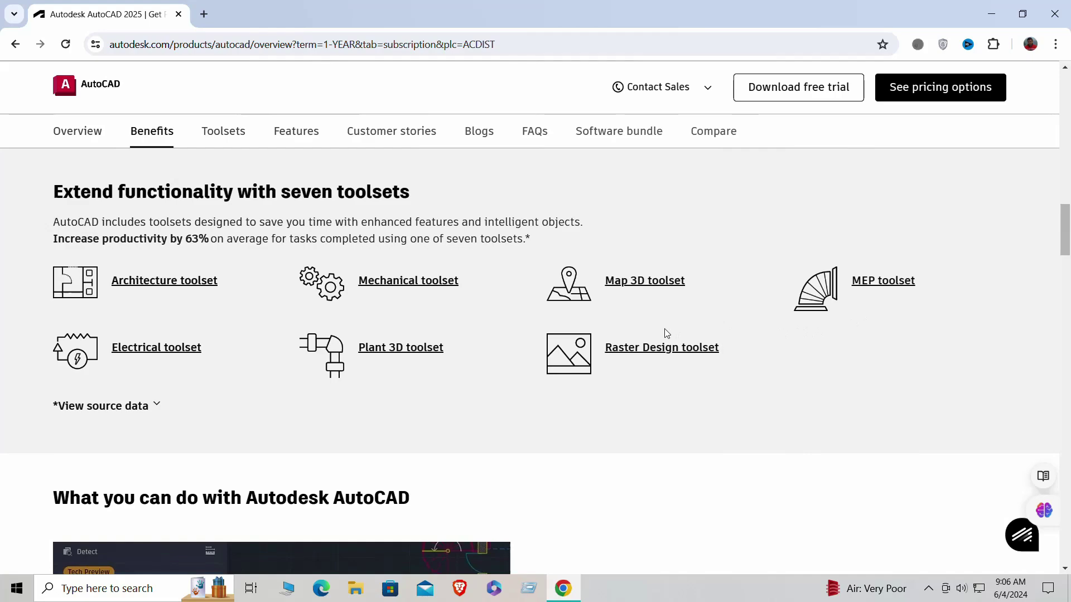
scroll(663, 329, "down", 1)
scroll(662, 333, "down", 12)
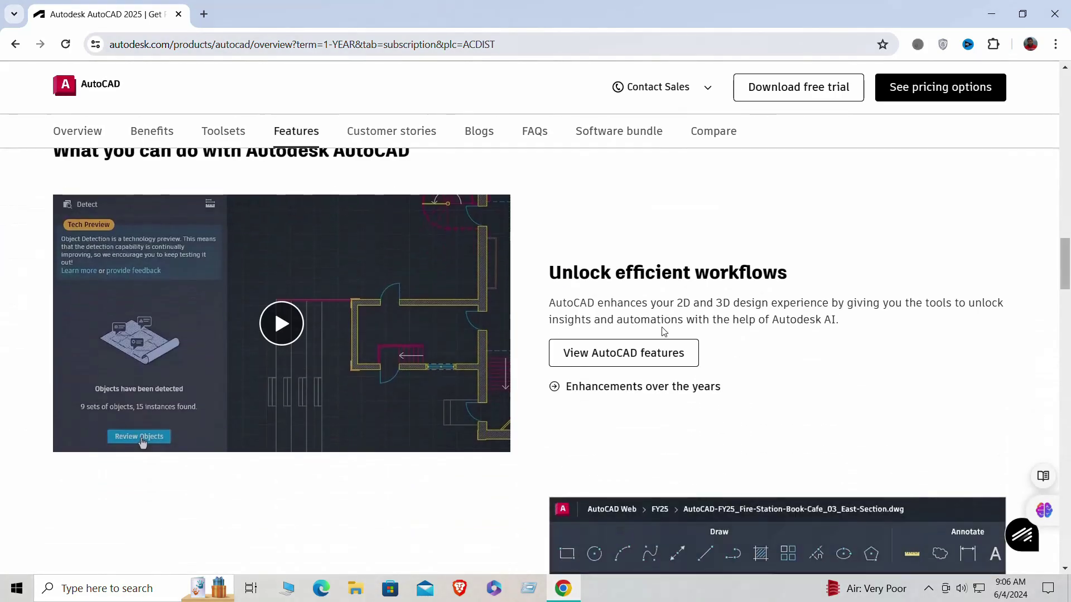
scroll(663, 333, "down", 3)
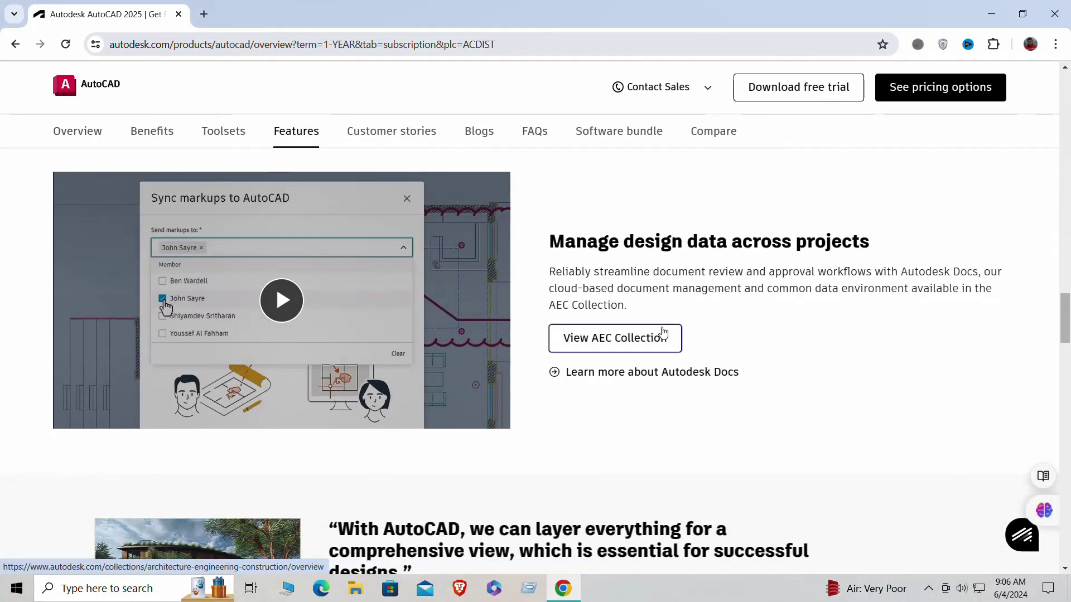
scroll(664, 333, "down", 8)
scroll(663, 333, "down", 20)
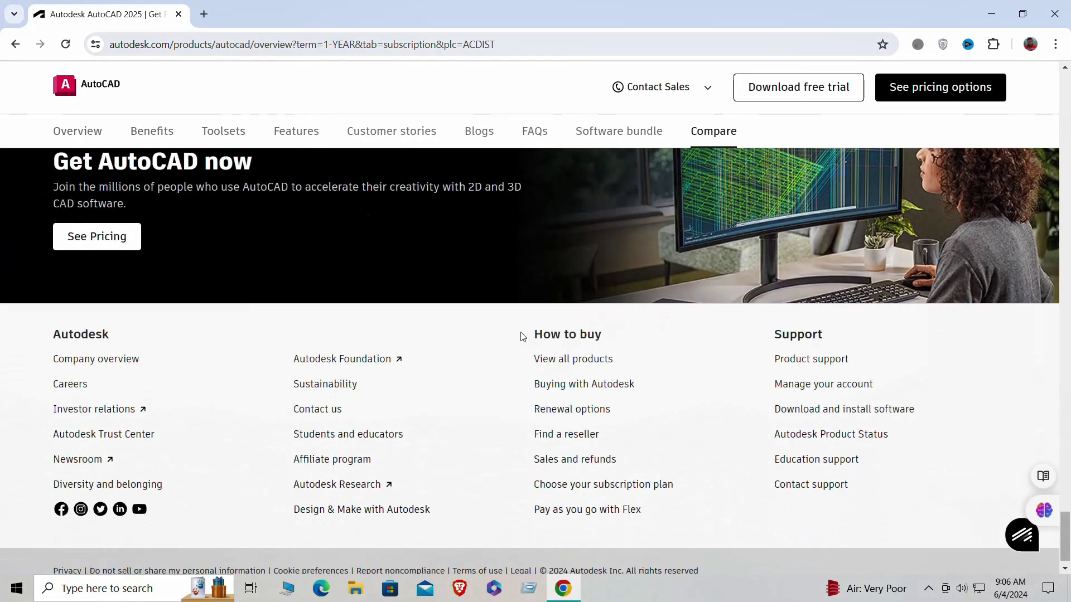
left_click(590, 368)
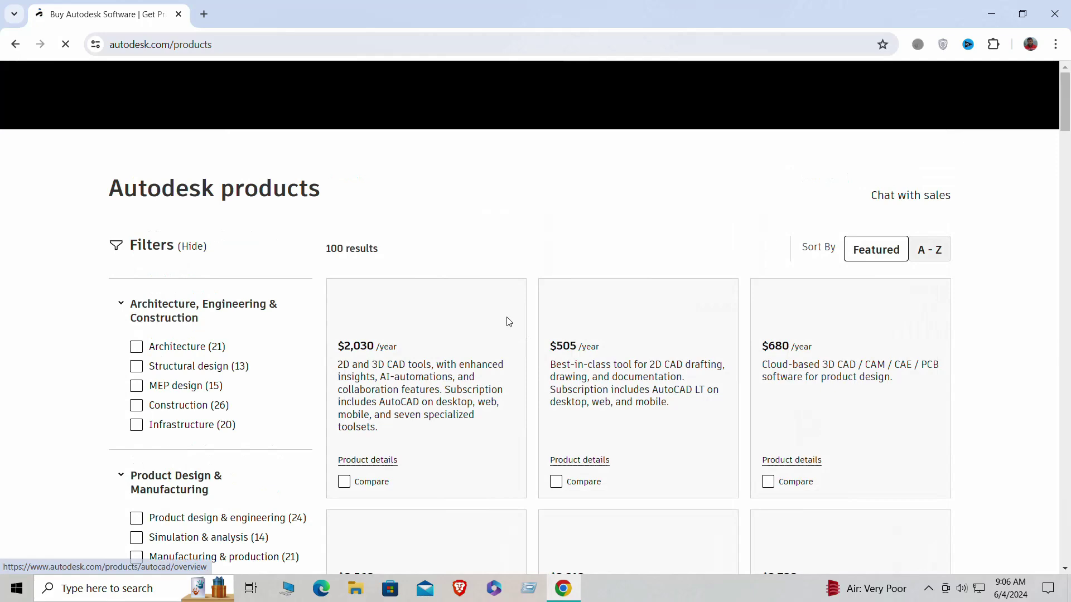
scroll(1000, 323, "down", 1)
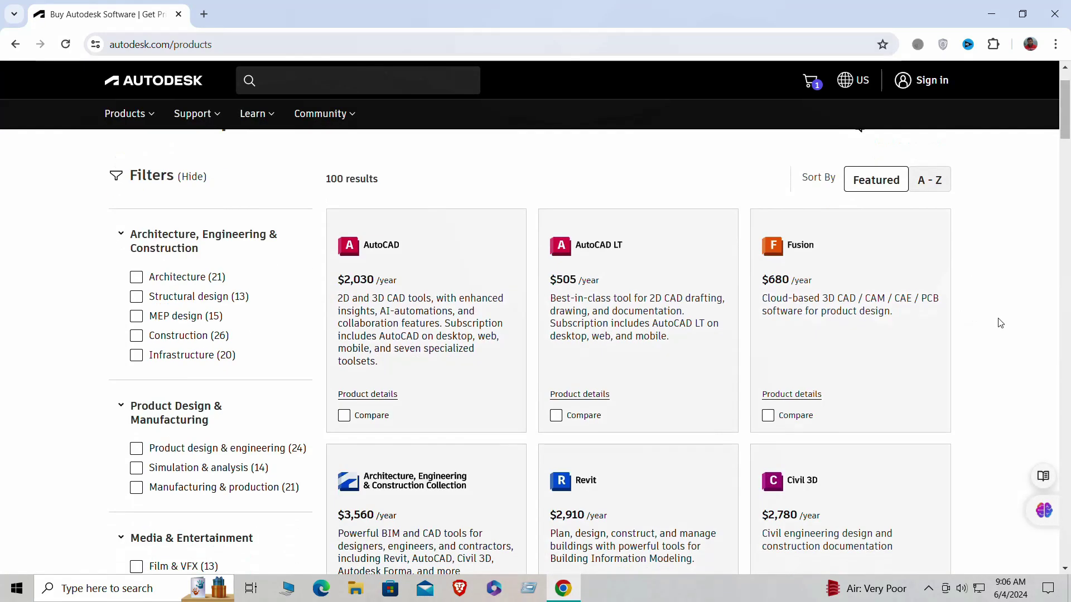
scroll(1000, 322, "down", 2)
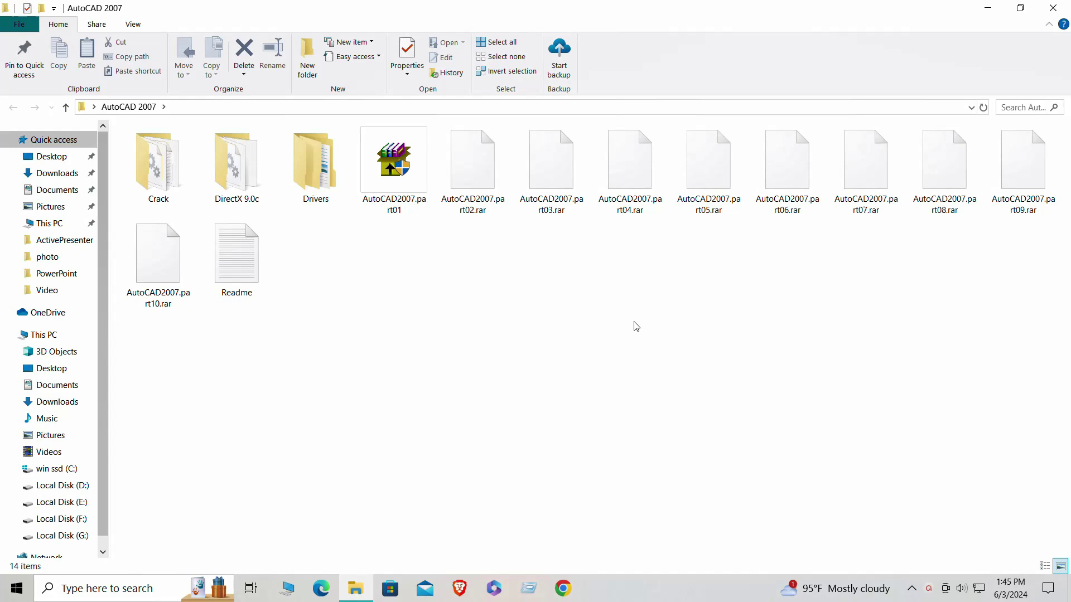
Step: Launch the AutoCAD2007.part01 self-extracting archive
double_click(389, 194)
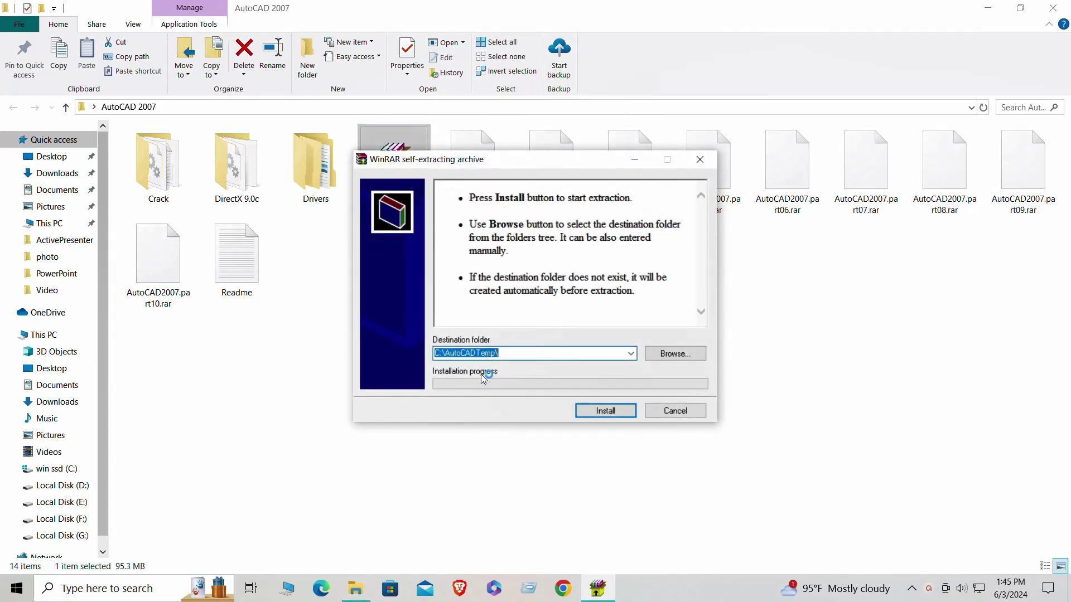
Step: Extract the archive into C:\AutoCADTemp, choosing Yes to All to replace existing files
left_click(616, 412)
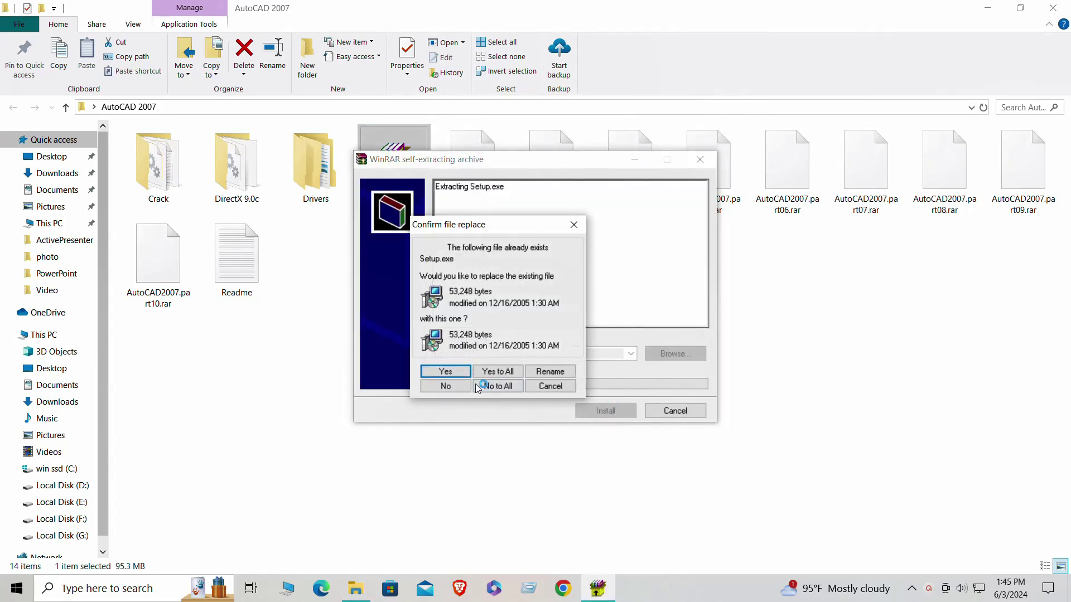
left_click(497, 371)
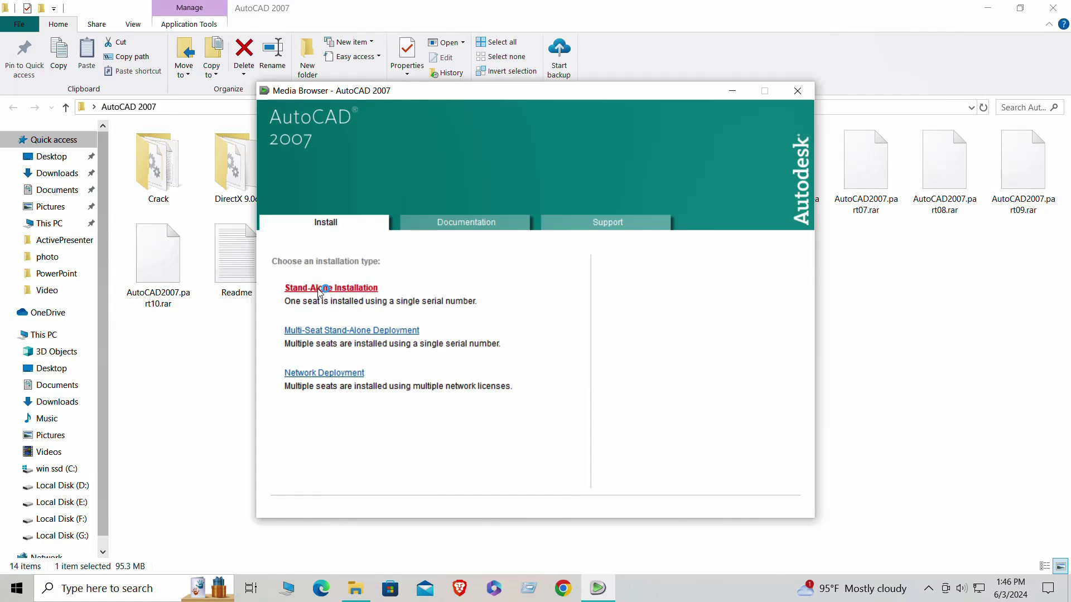
Step: Start a stand-alone AutoCAD 2007 install, accept support components, and enter the serial number and user information
left_click(335, 288)
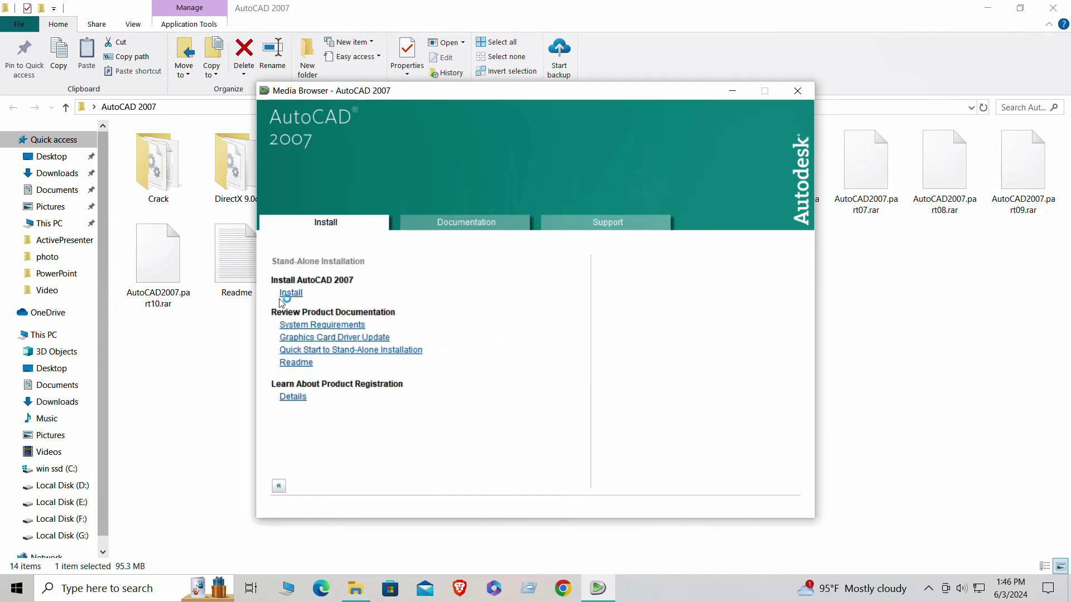
left_click(290, 293)
left_click(577, 322)
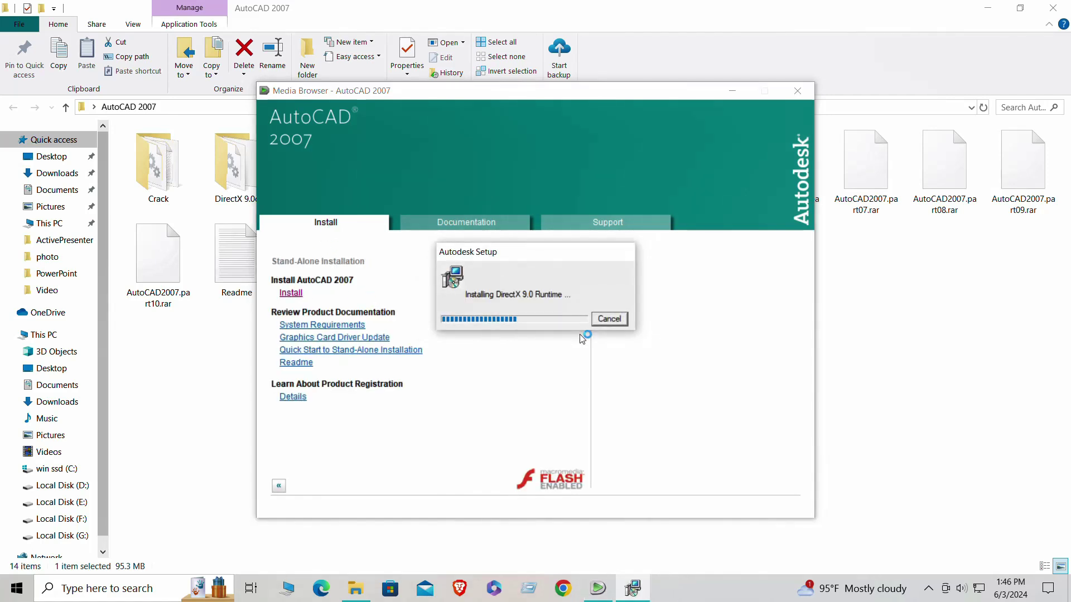
type("11111111")
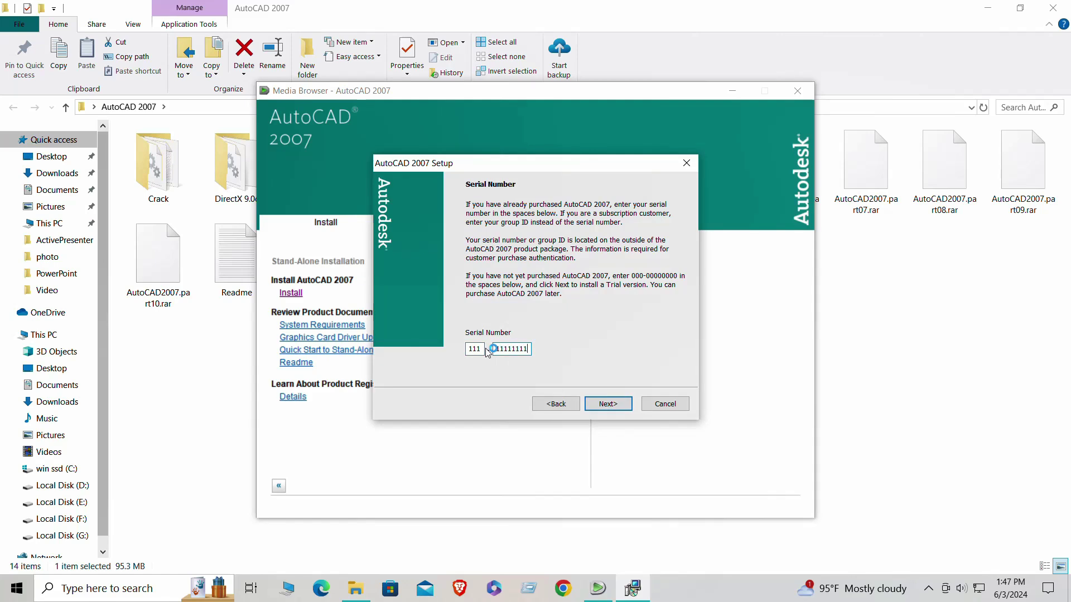
left_click(617, 404)
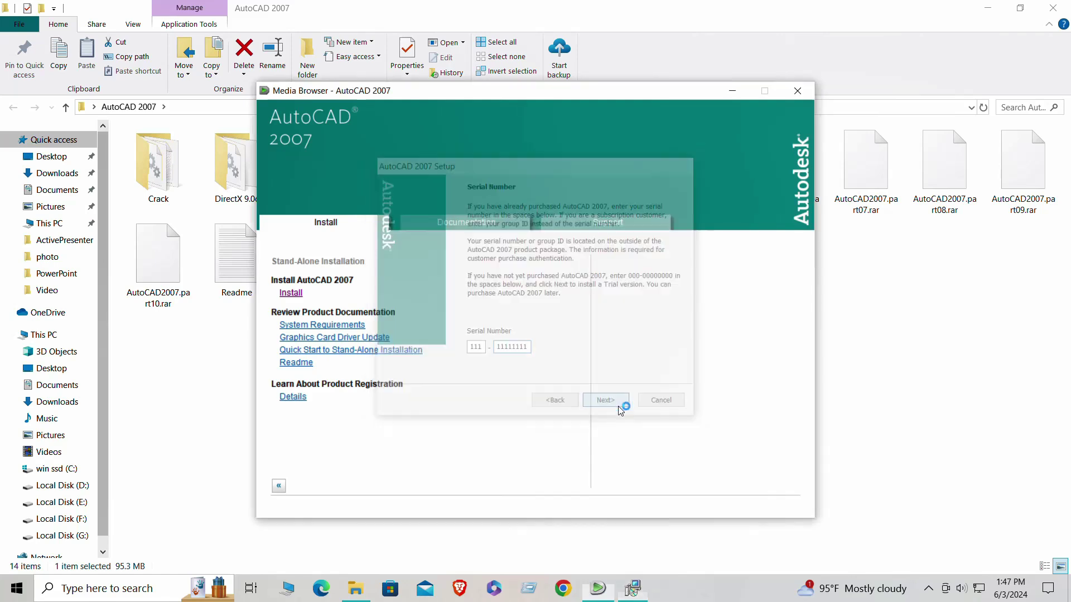
type("1")
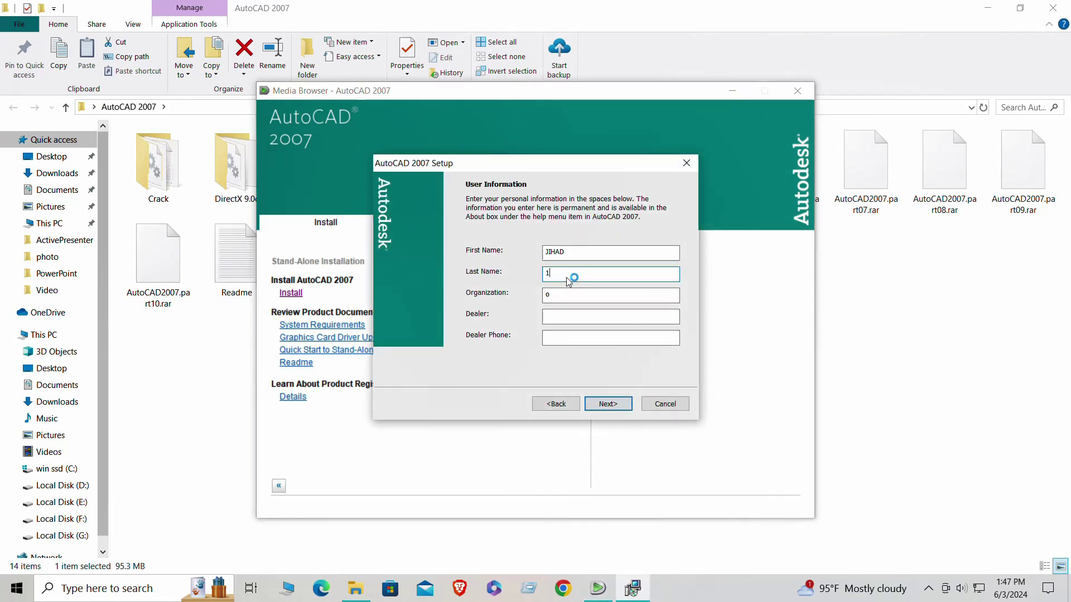
left_click(569, 322)
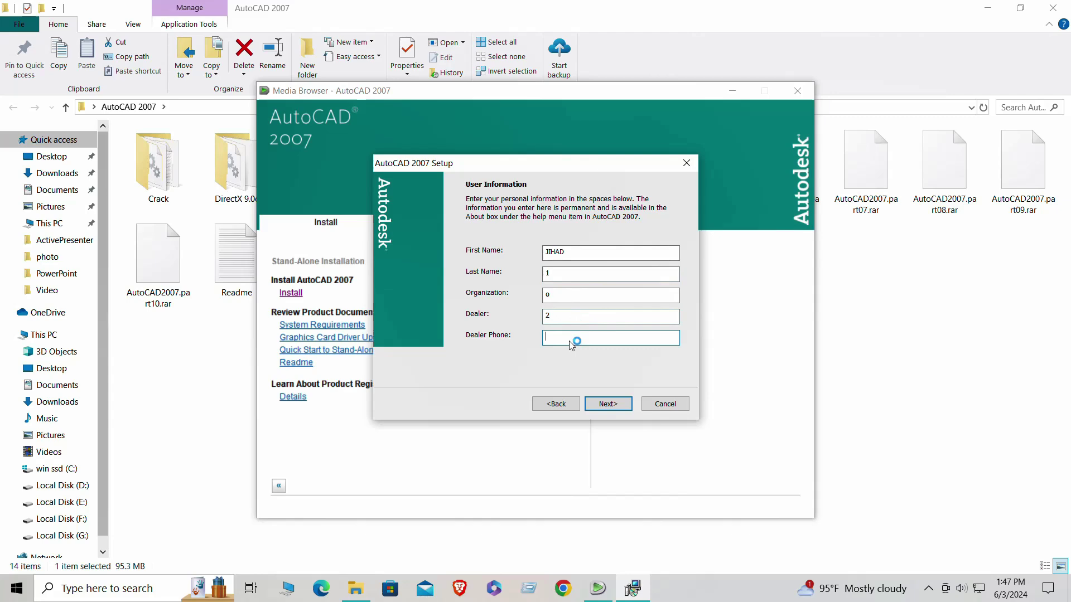
left_click(615, 402)
Step: Install with Typical type, both optional tools and the default text editor, then close the Readme
left_click(598, 404)
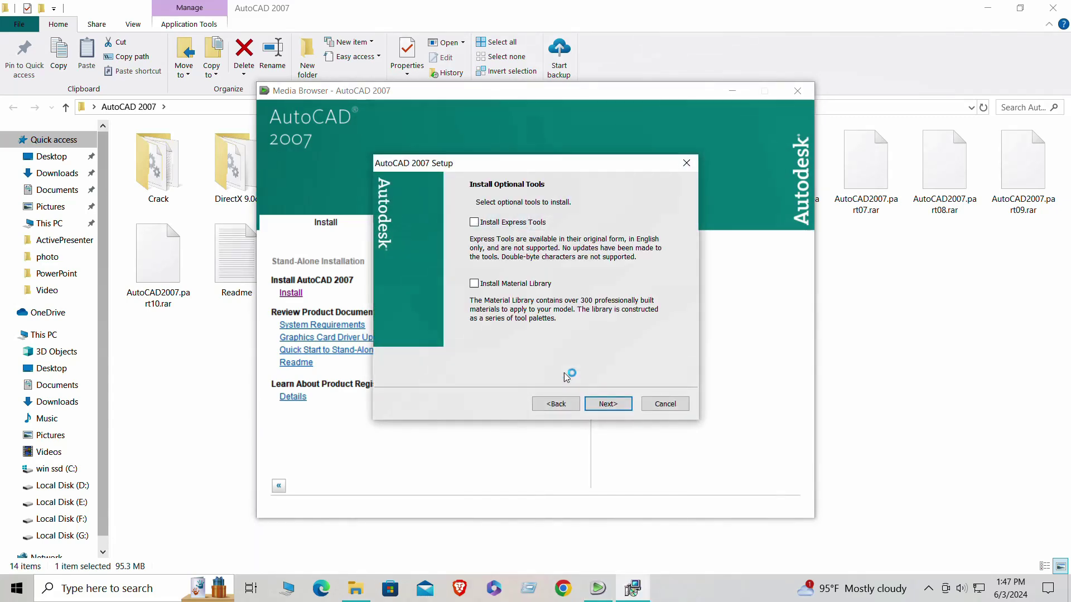
left_click(610, 403)
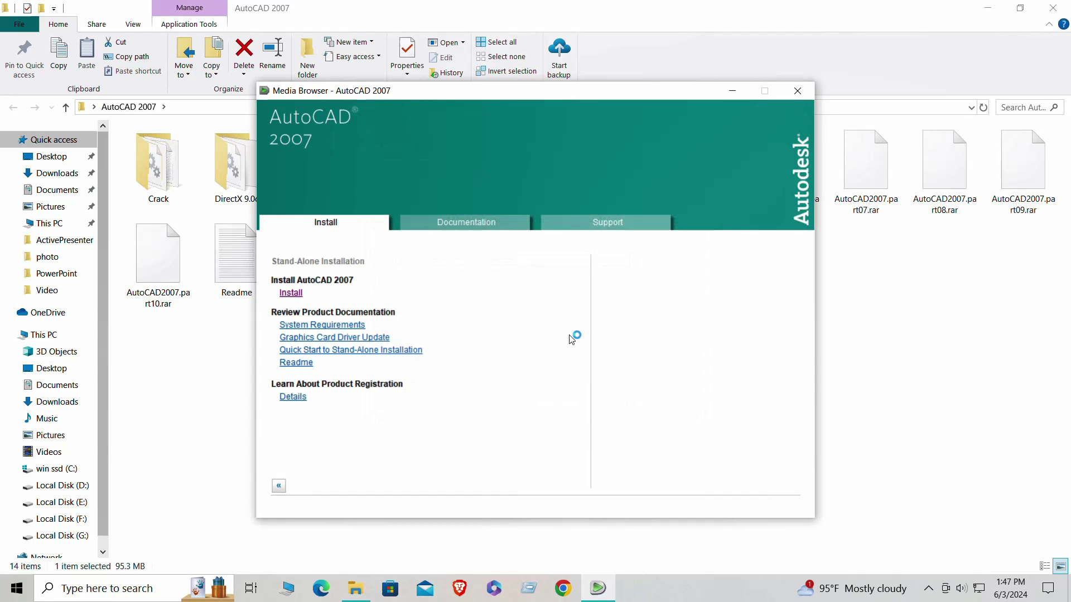
left_click(608, 403)
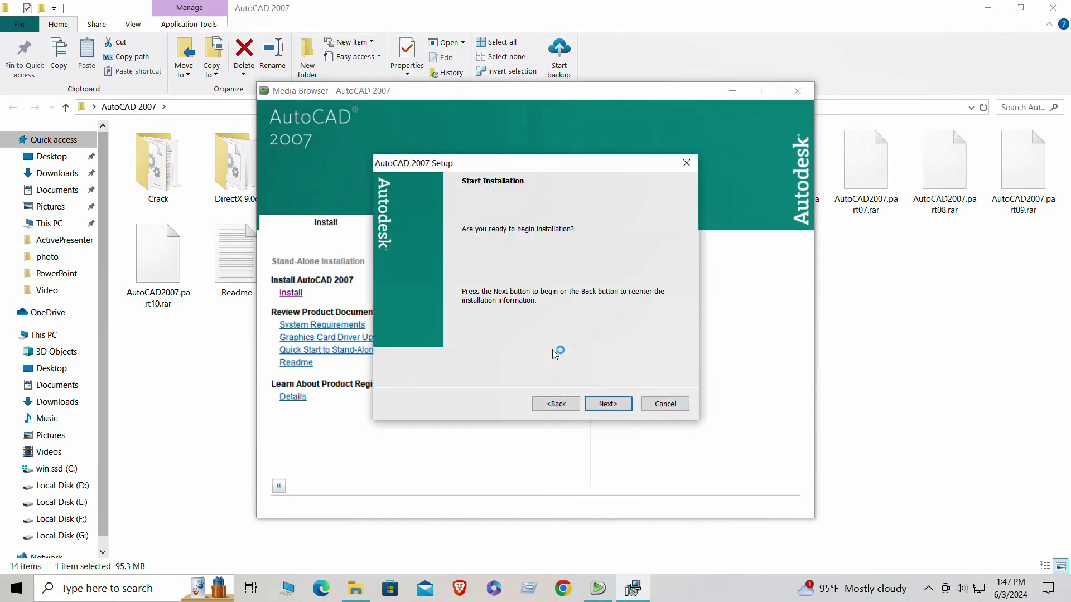
left_click(608, 404)
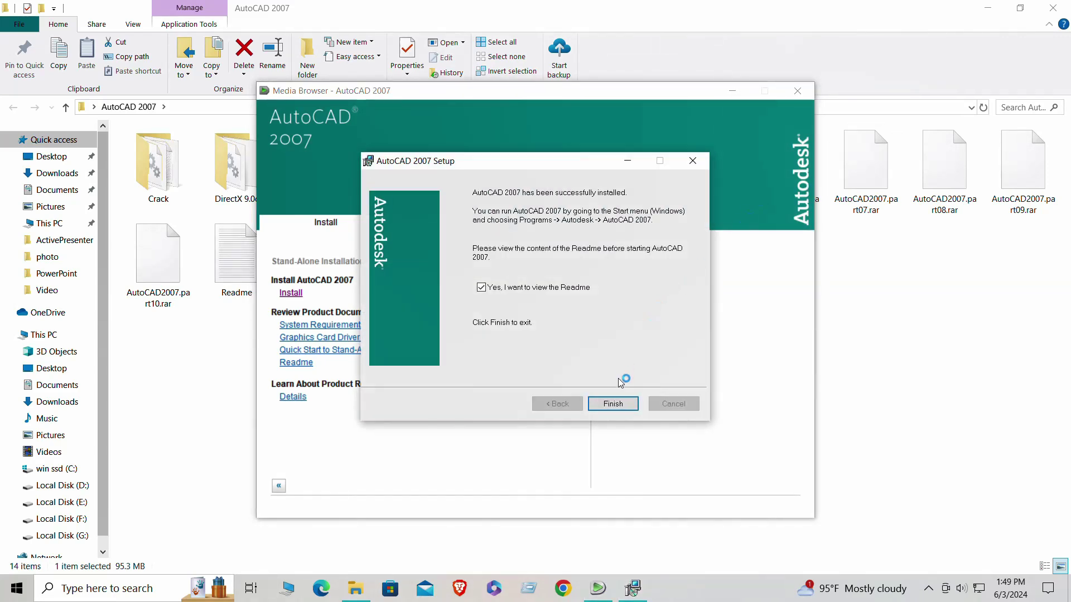
left_click(618, 407)
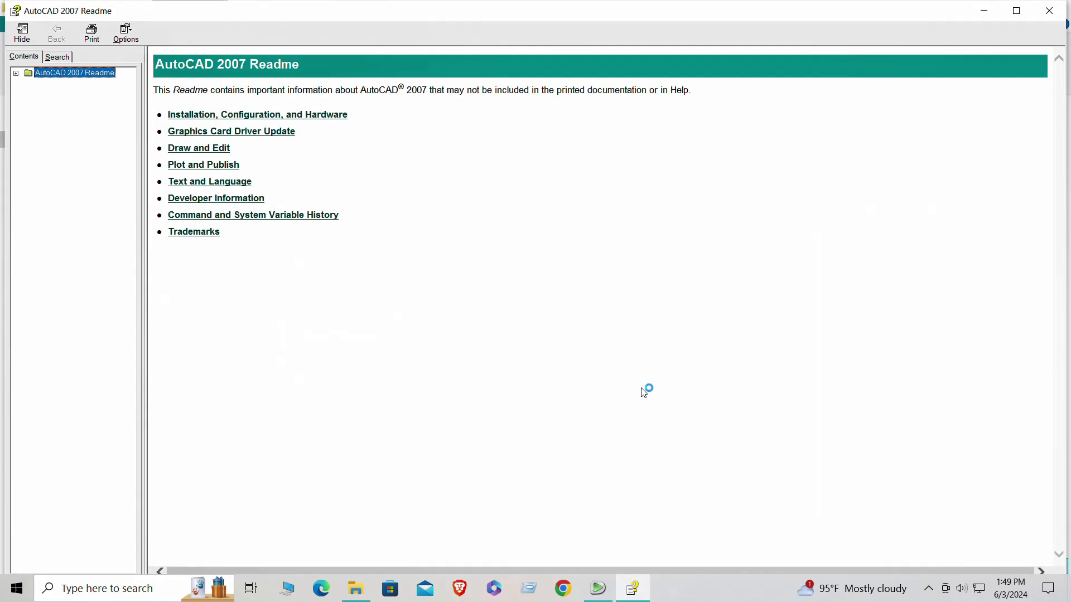
left_click(1049, 9)
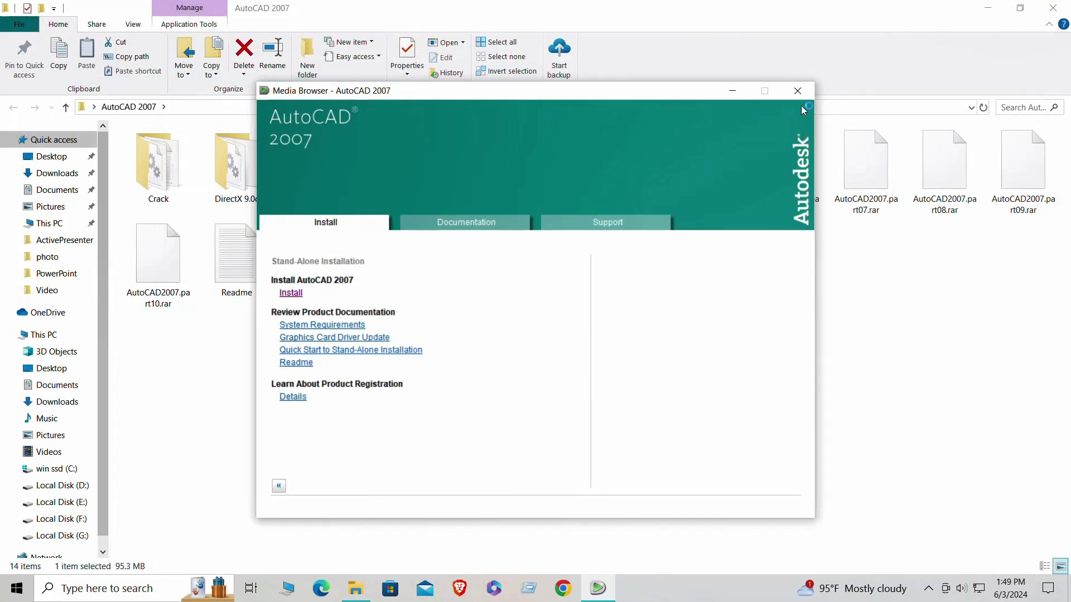
Step: Close the Media Browser and copy the three files from the Crack folder
left_click(798, 92)
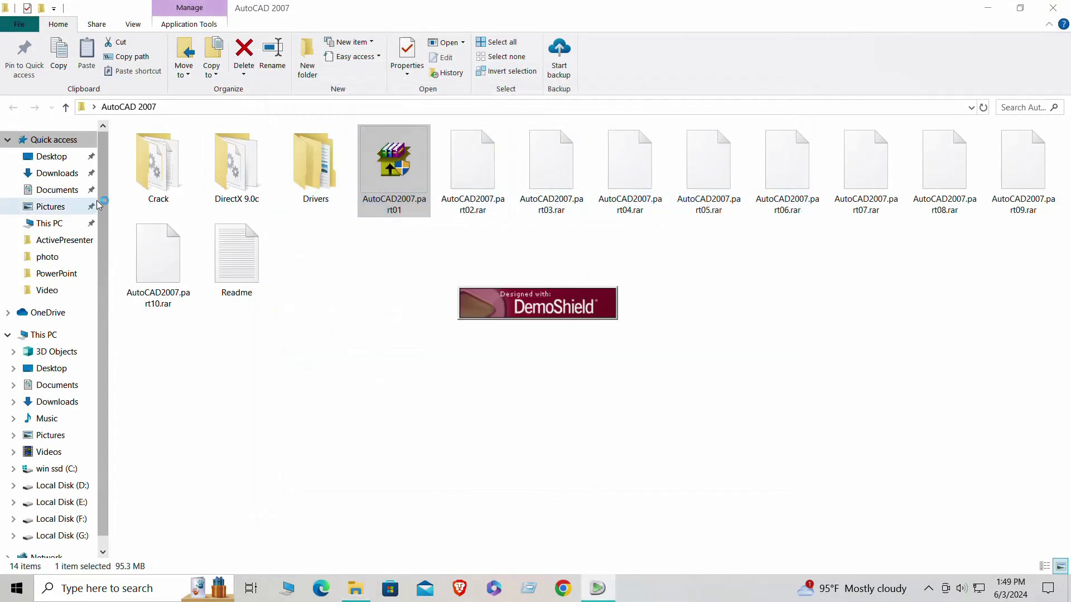
double_click(174, 191)
left_click_drag(170, 241, 182, 149)
right_click(183, 149)
left_click(216, 284)
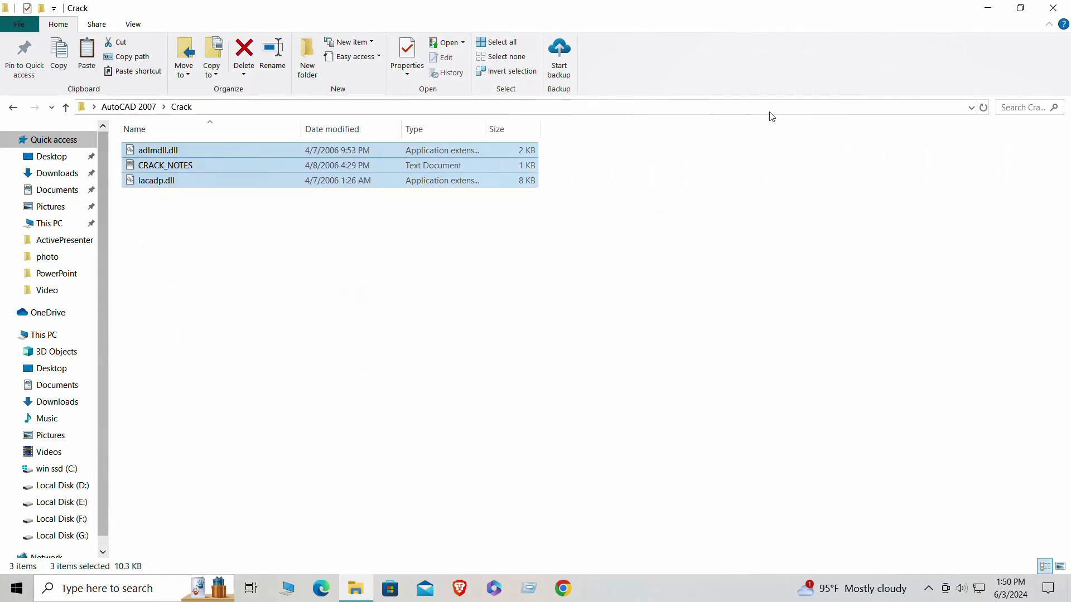
Step: Paste the files into C:\Program Files (x86)\AutoCAD 2007\CER, replacing existing copies with administrator permission
key("super+d")
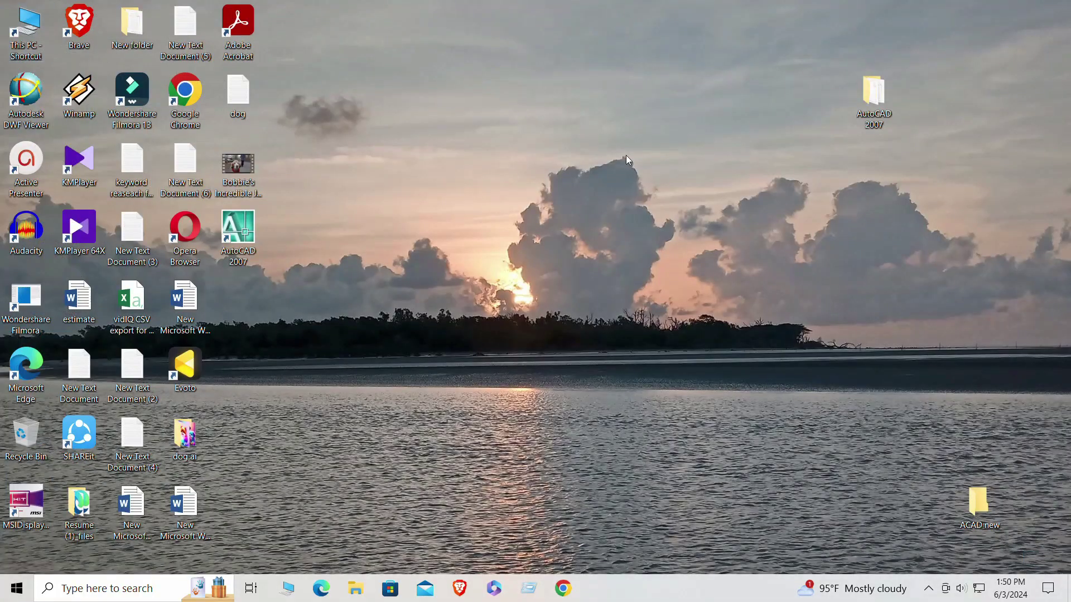
key("super+e")
double_click(252, 254)
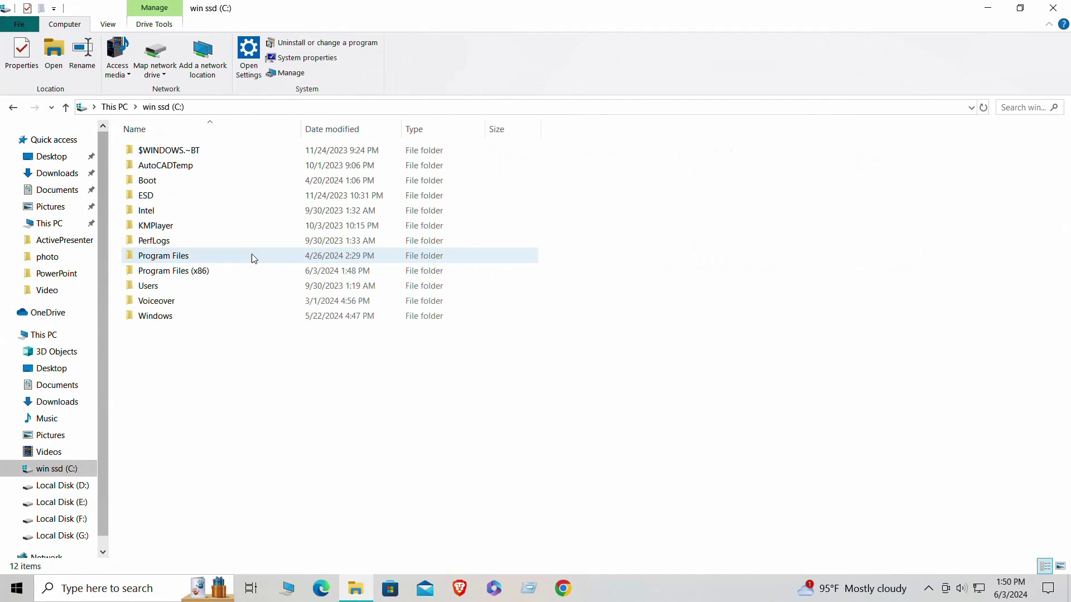
double_click(166, 272)
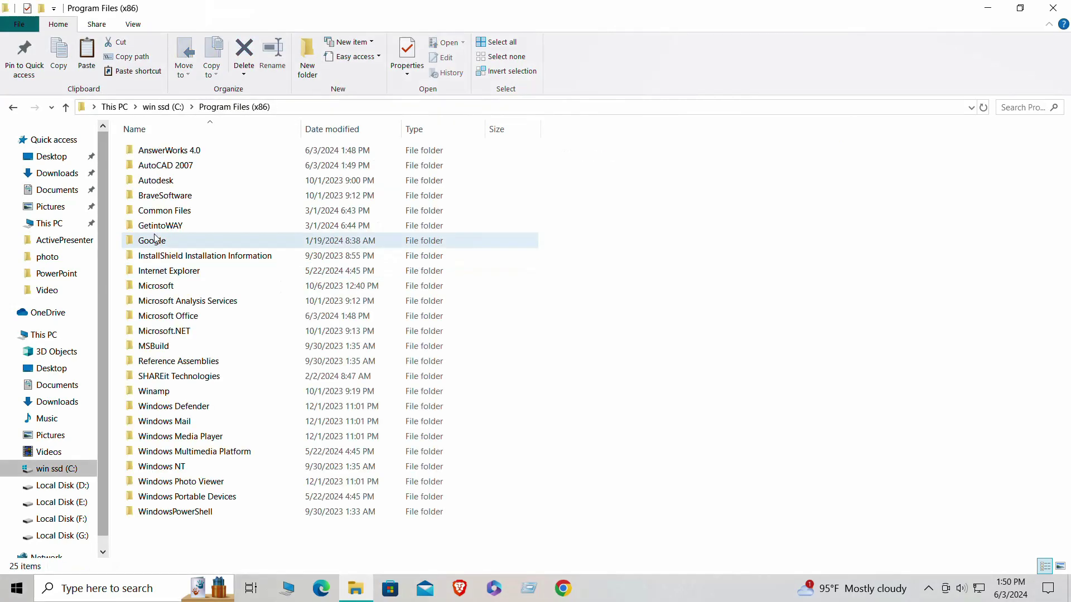
double_click(173, 165)
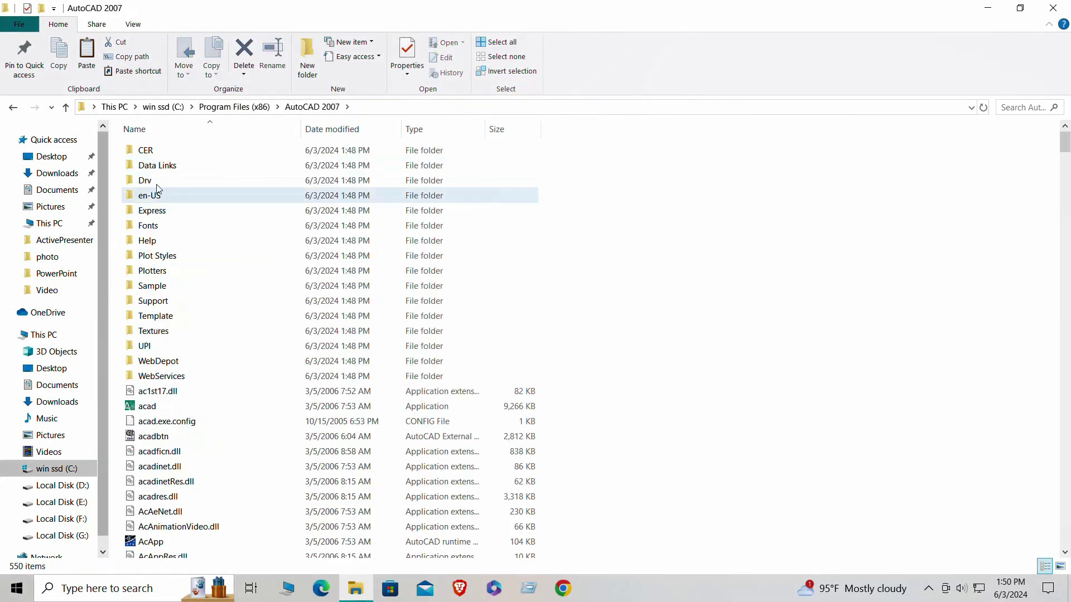
double_click(164, 150)
right_click(215, 280)
left_click(247, 378)
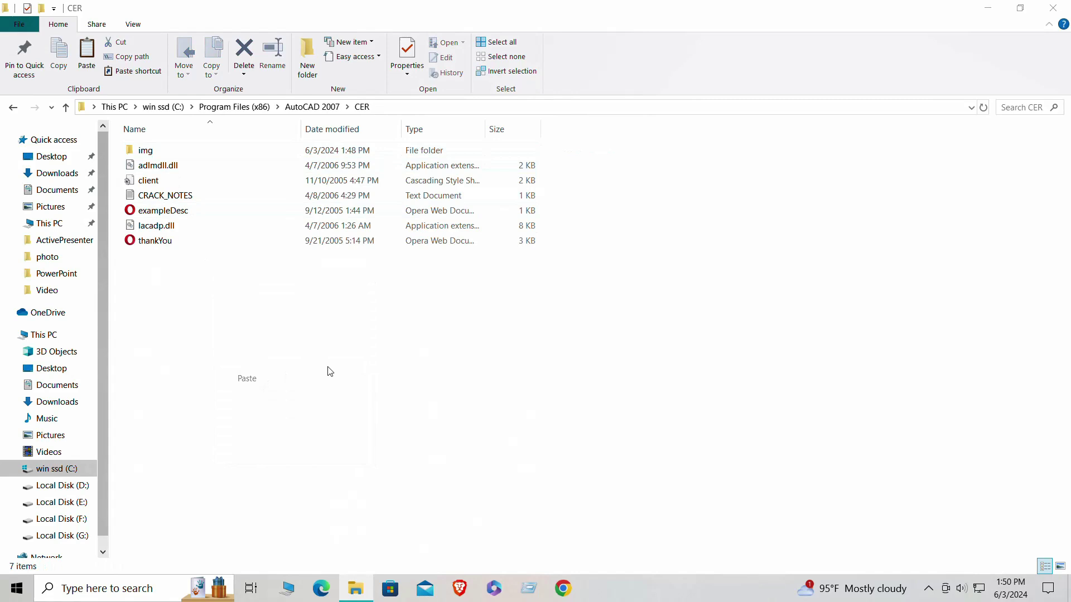
left_click(199, 226)
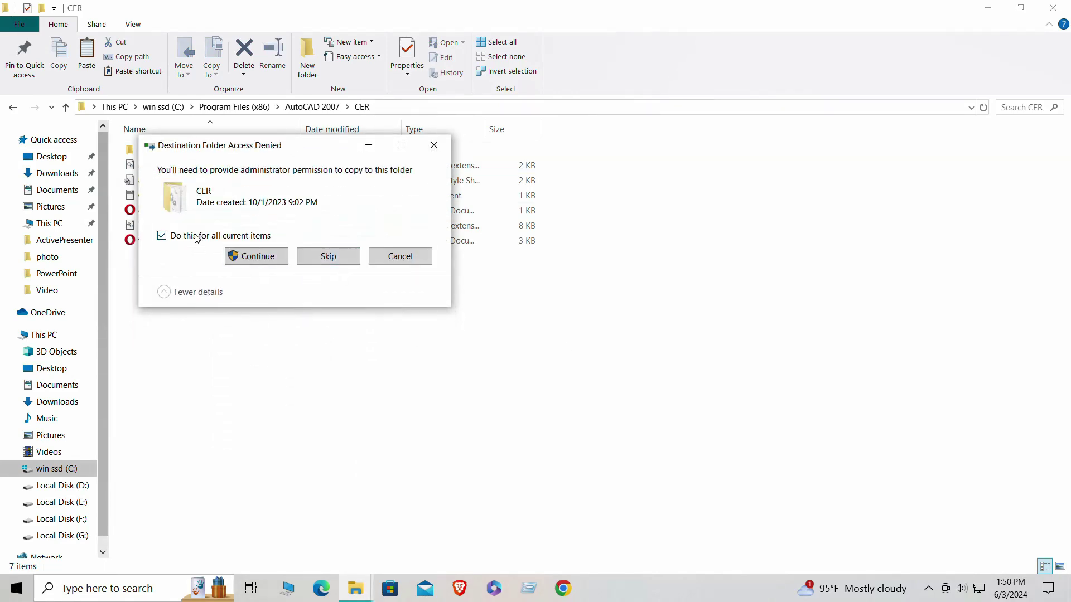
left_click(254, 258)
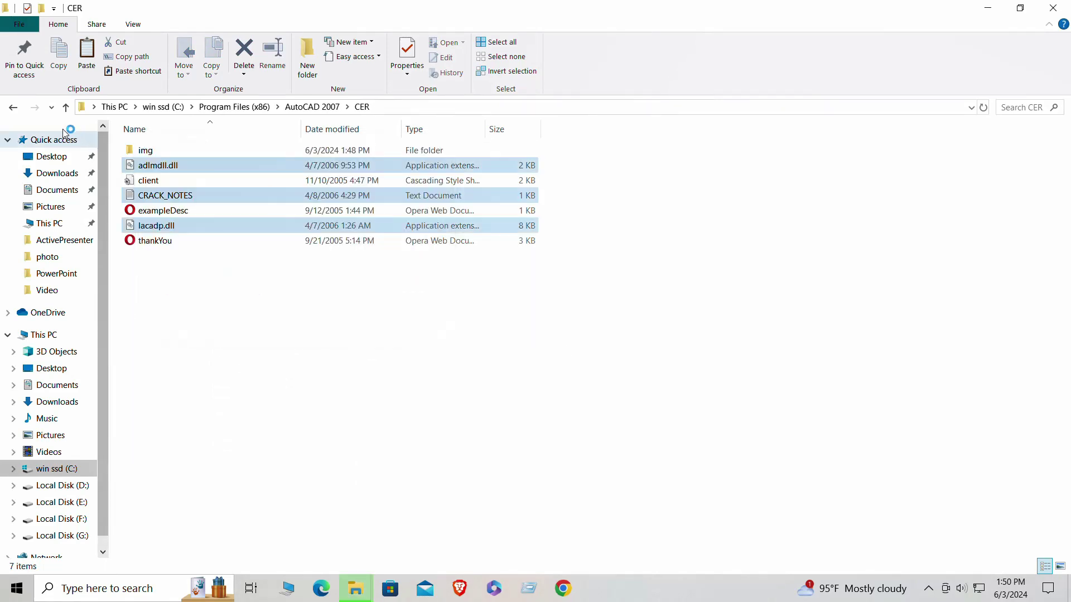
Step: Paste the files into the AutoCAD 2007 folder as well, replacing existing copies, then close the window
left_click(66, 107)
right_click(650, 229)
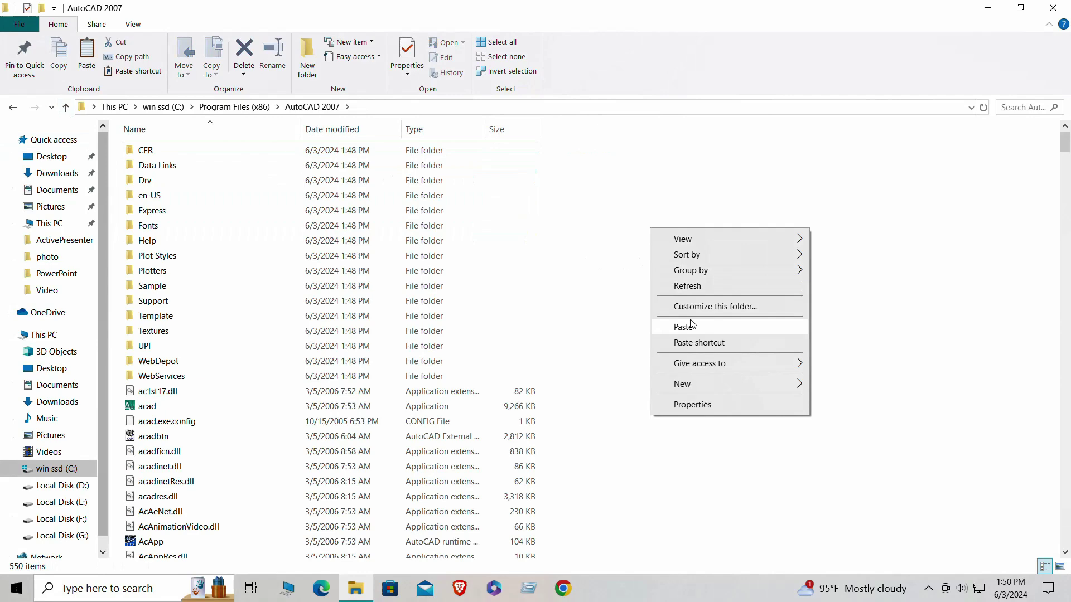
left_click(690, 326)
left_click(455, 230)
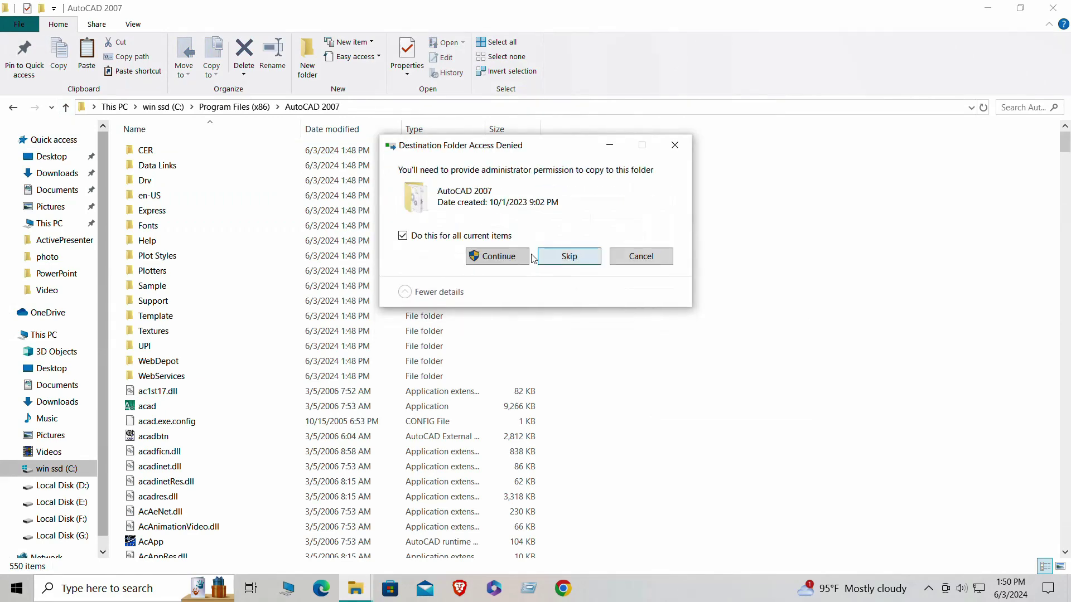
left_click(501, 261)
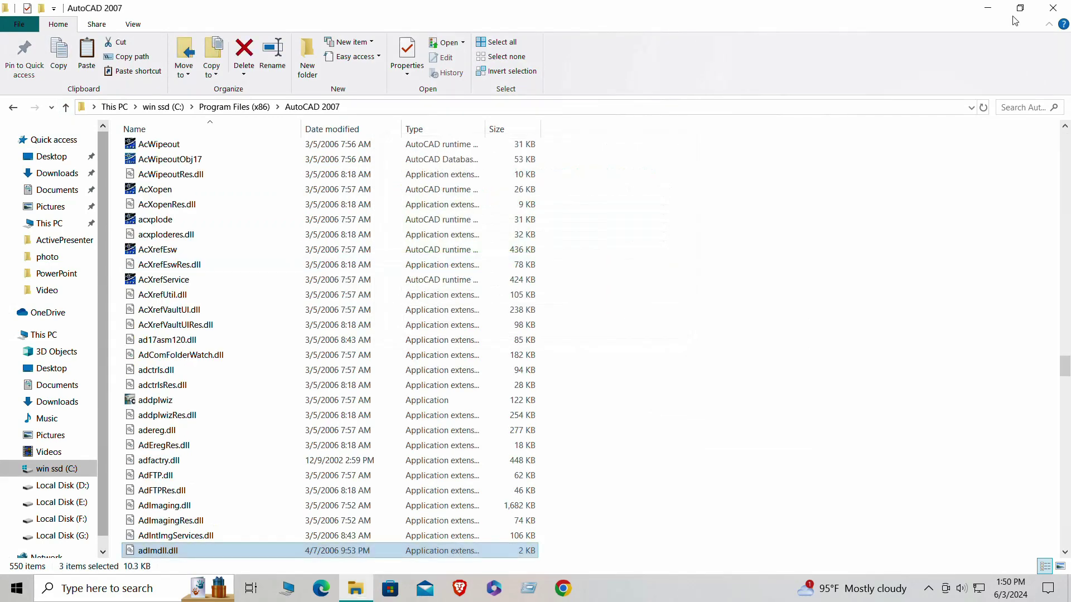
left_click(1053, 8)
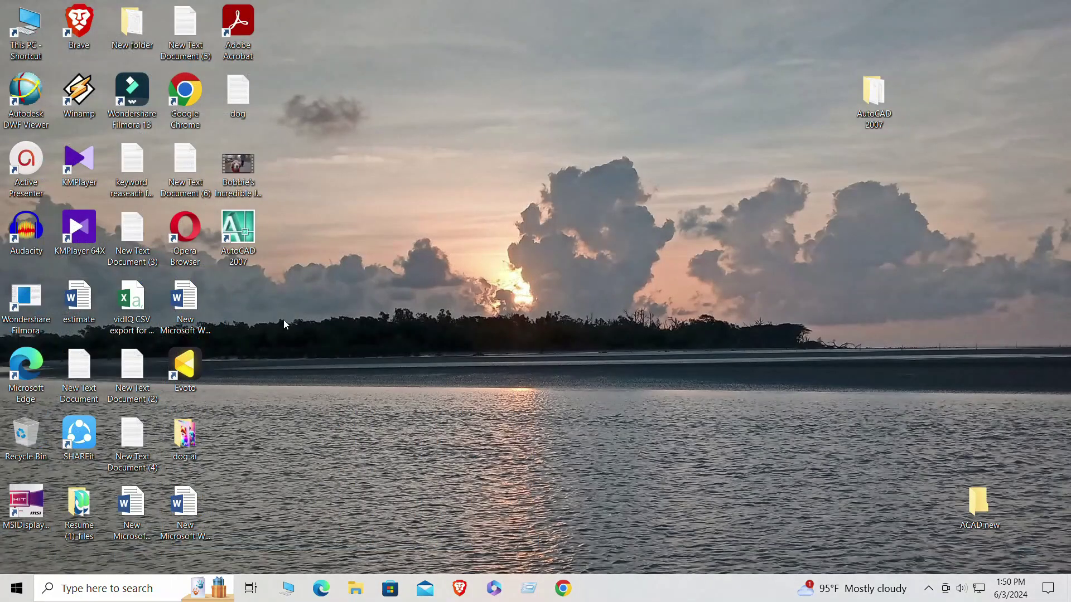
left_click(17, 589)
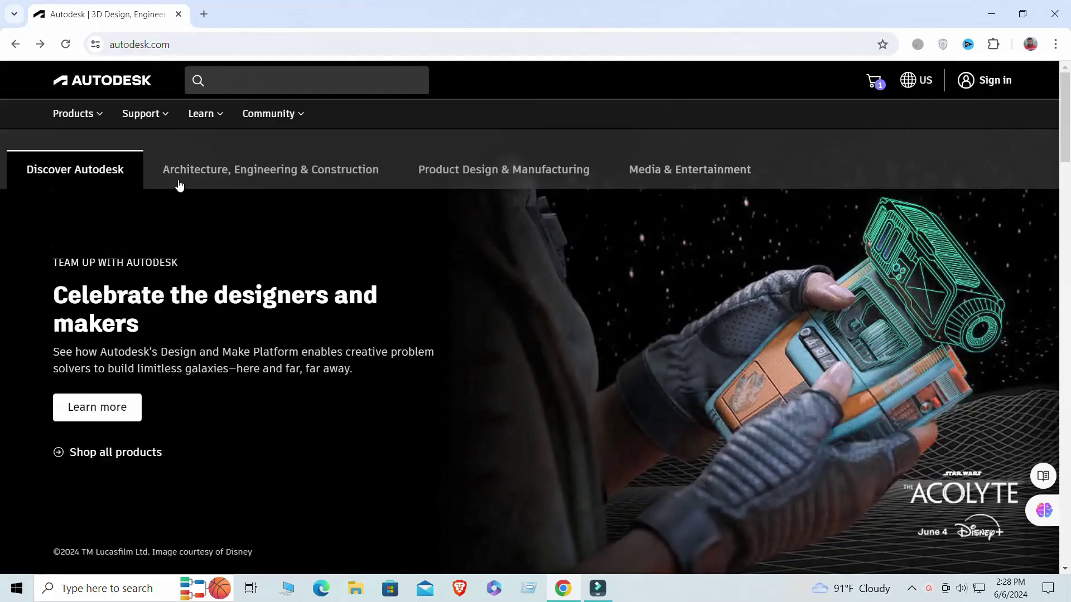
Step: Open the Autodesk product support page and briefly open, then minimise, the Autodesk Assistant chat
left_click(155, 116)
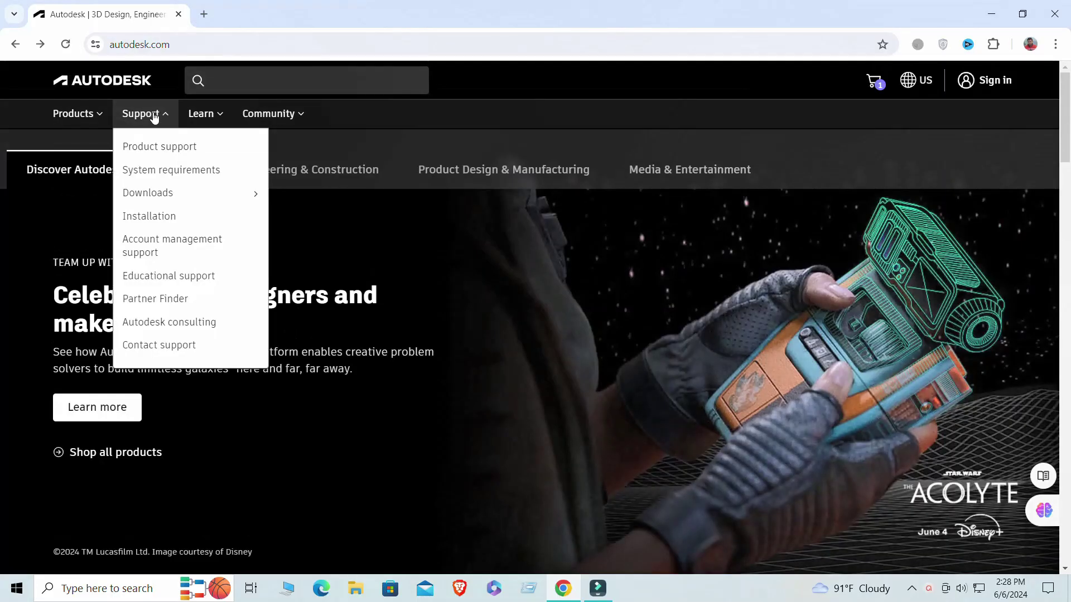
left_click(152, 148)
scroll(250, 420, "down", 4)
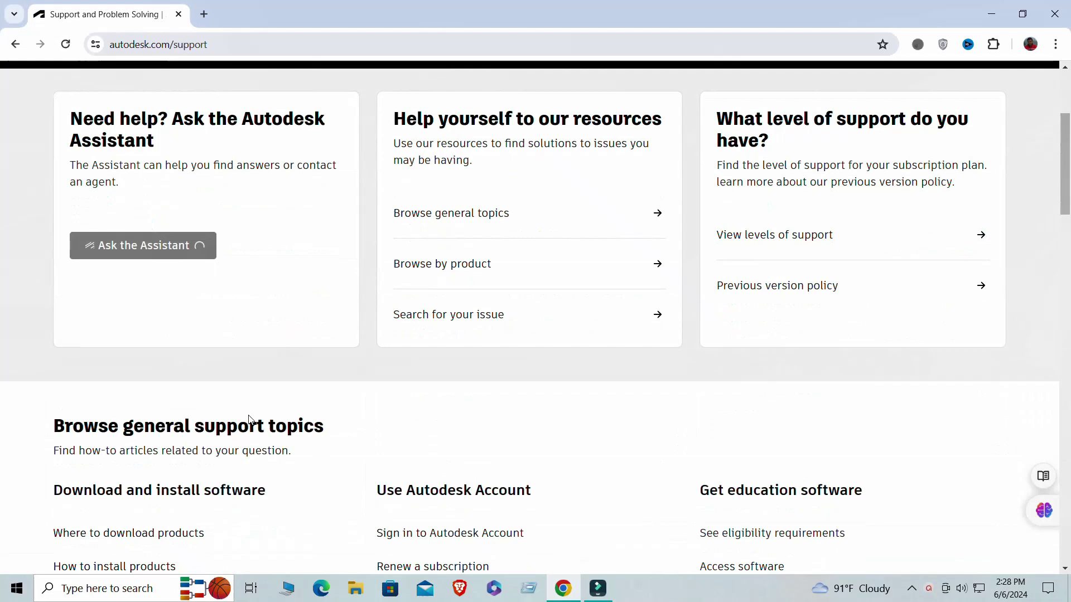
scroll(249, 419, "up", 3)
left_click_drag(70, 257, 159, 278)
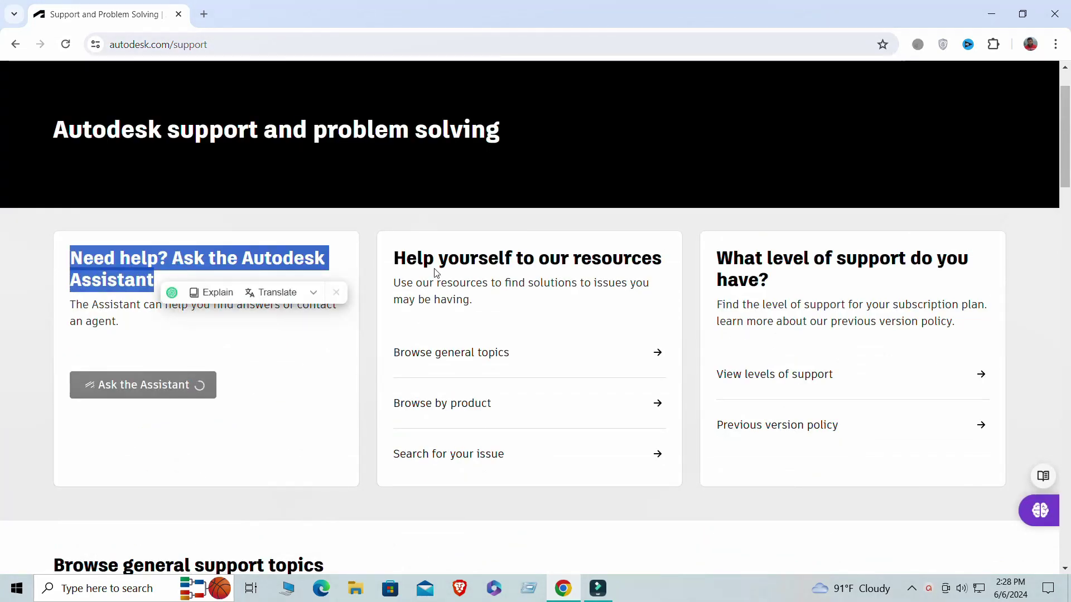
left_click(166, 391)
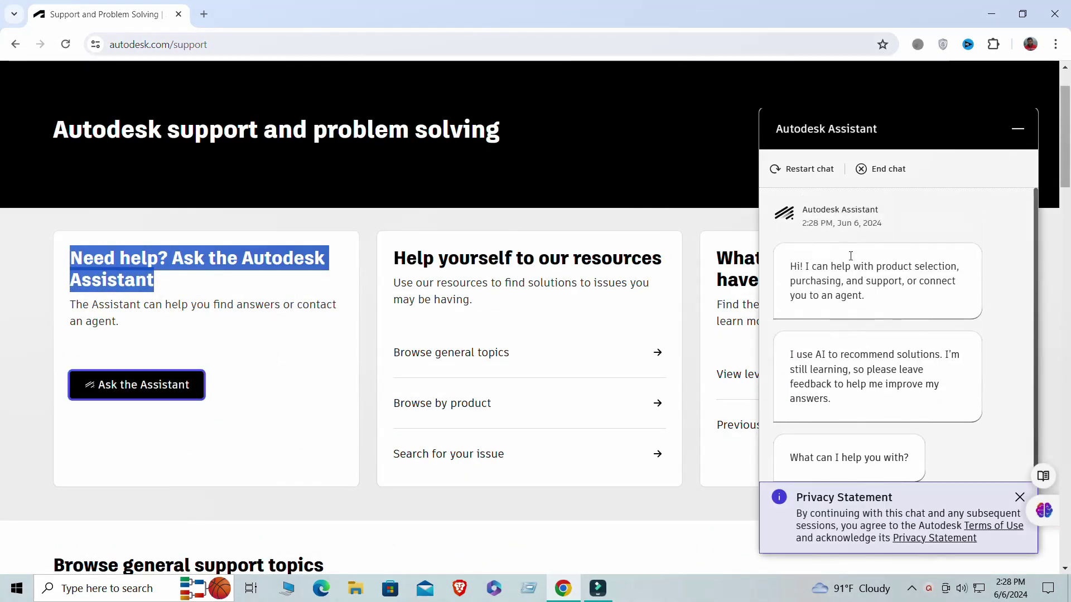
left_click(1018, 129)
Step: Look over the support page's help sections, such as Download and install software
scroll(198, 400, "down", 5)
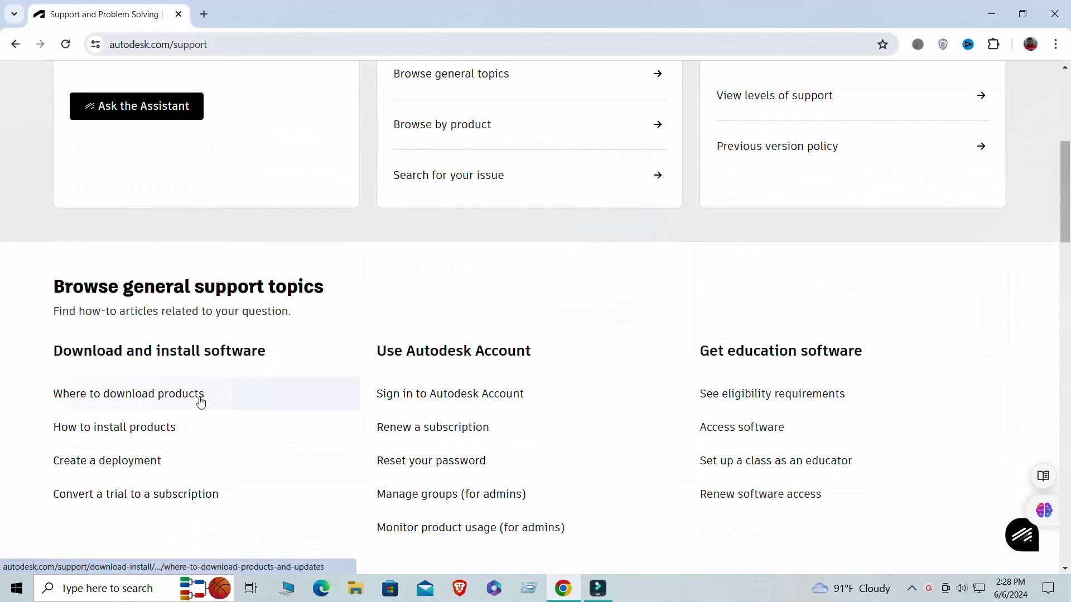
left_click_drag(52, 287, 325, 289)
left_click(65, 355)
triple_click(65, 355)
scroll(127, 411, "down", 1)
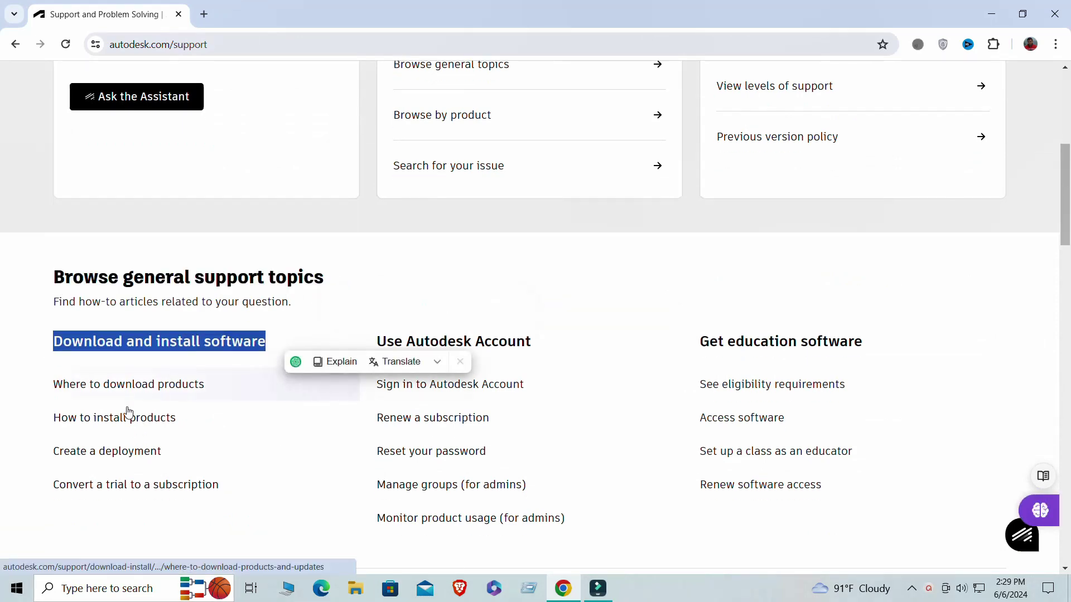
left_click_drag(53, 323, 219, 427)
scroll(566, 367, "up", 8)
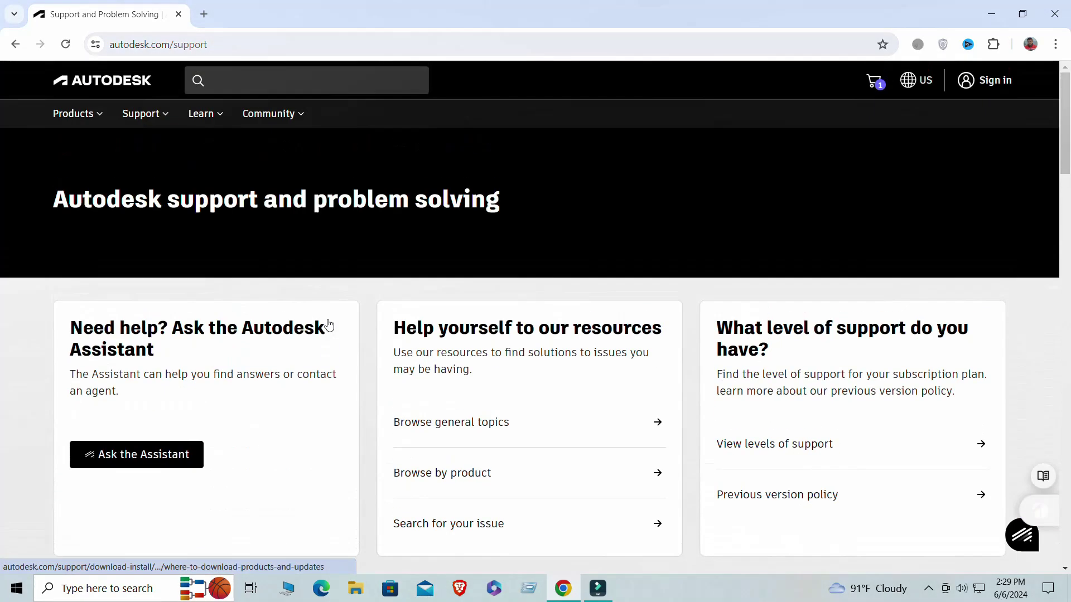
mouse_move(143, 114)
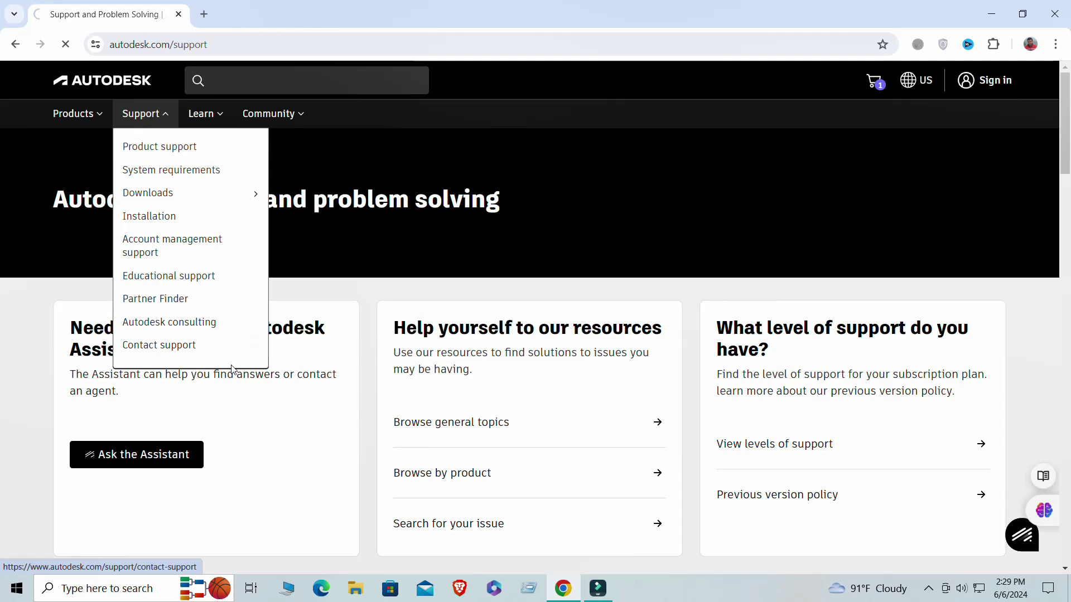
scroll(512, 328, "down", 3)
scroll(156, 175, "up", 3)
scroll(248, 413, "down", 1)
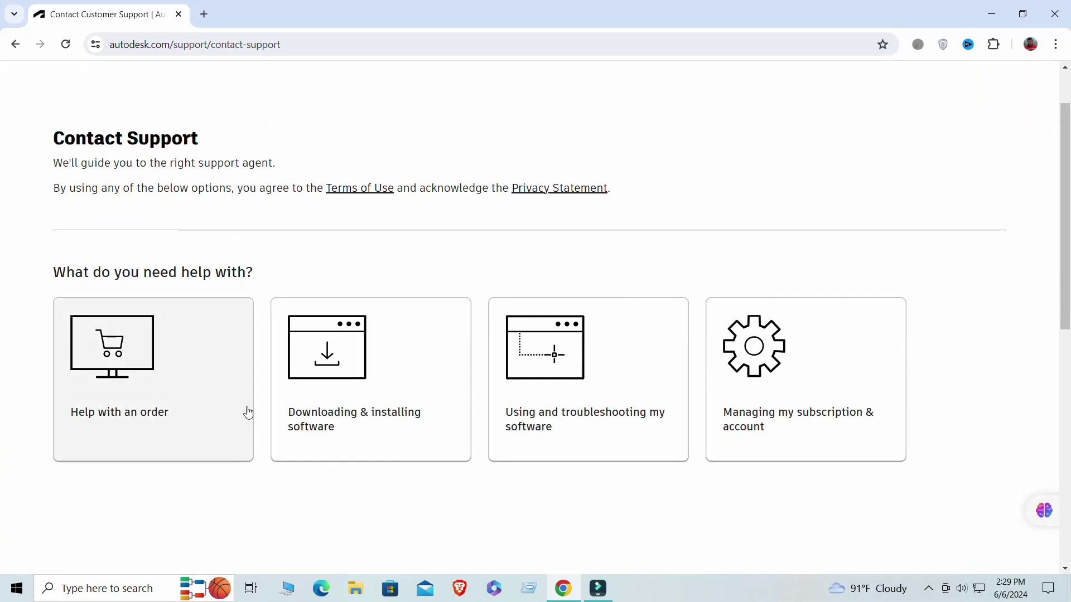
Step: Choose Using and troubleshooting my software, select AutoCAD, and answer whether the software launches
left_click(592, 417)
scroll(227, 363, "down", 2)
left_click(131, 260)
left_click(111, 427)
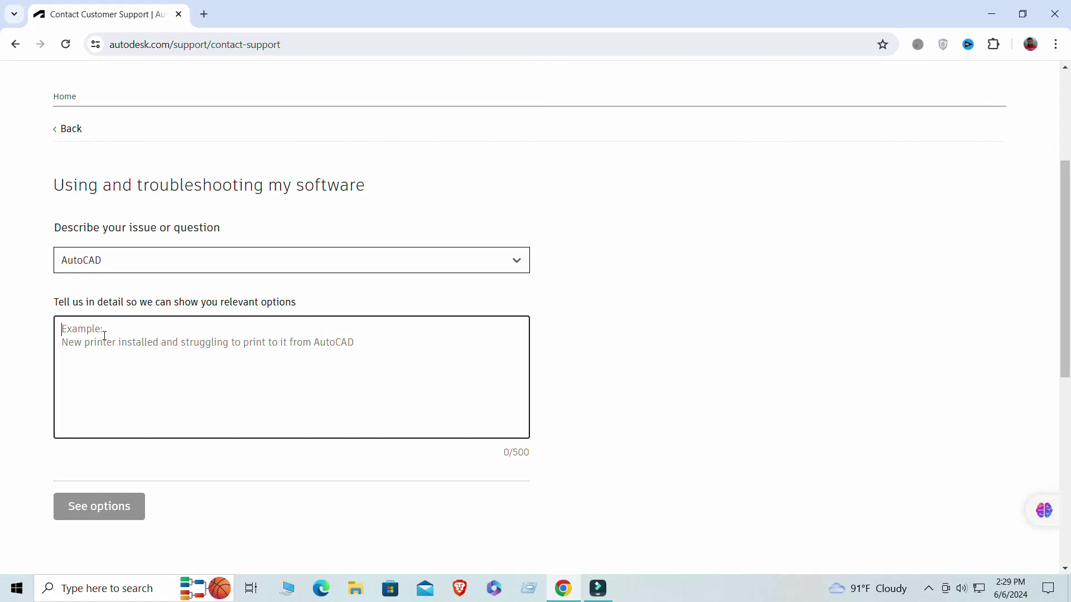
type("m")
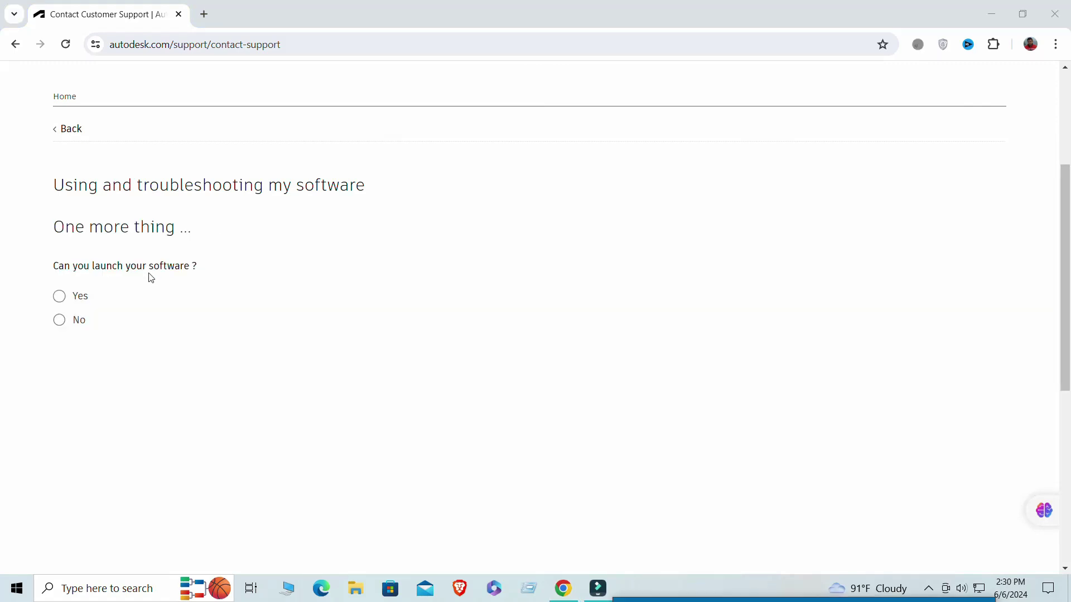
left_click(75, 300)
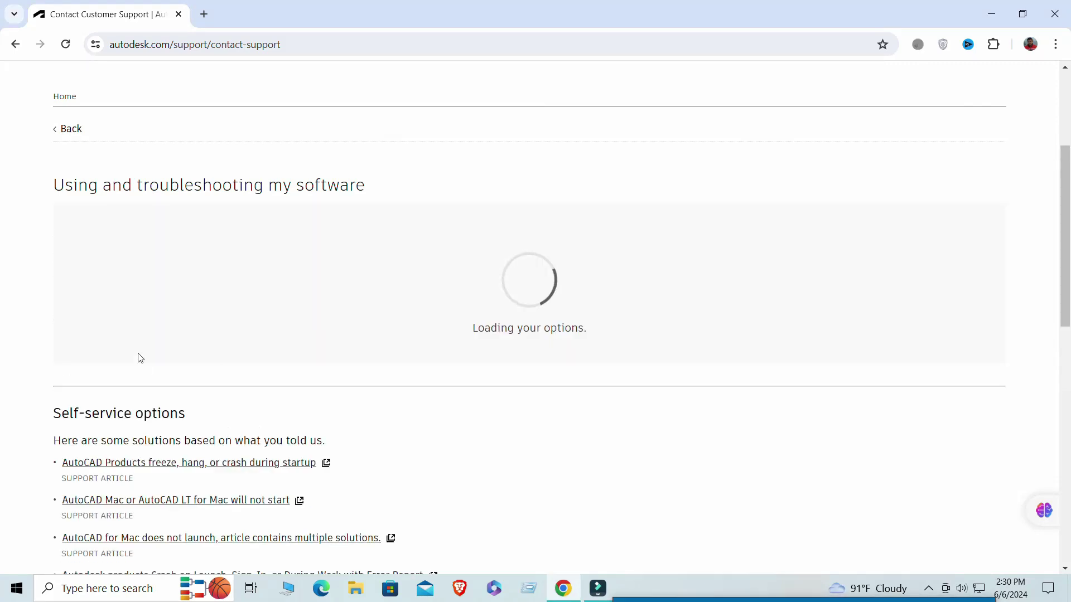
scroll(140, 358, "down", 5)
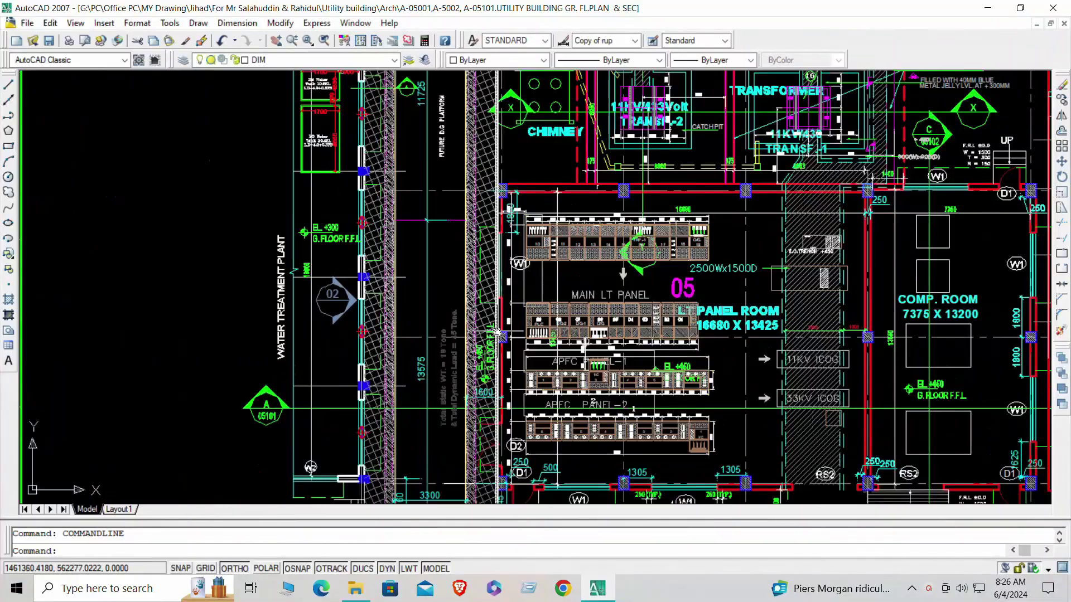
mouse_move(524, 457)
middle_mouse_down()
mouse_move(573, 416)
mouse_move(609, 349)
mouse_move(582, 277)
mouse_move(544, 245)
mouse_move(421, 231)
middle_mouse_up()
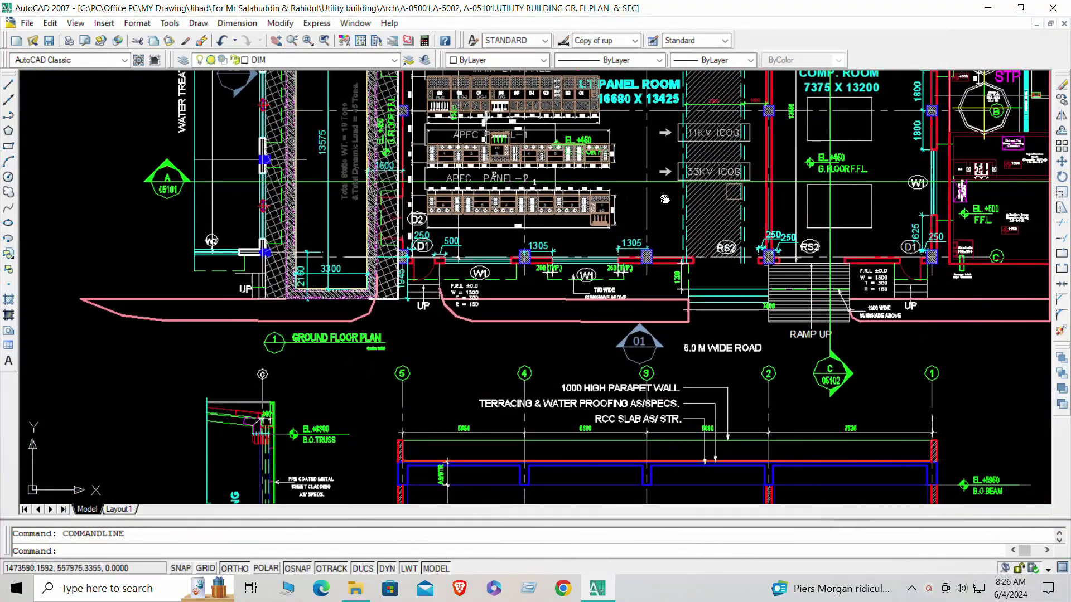
Step: Pan past the LT panel and transformer yard to the roof plan, then zoom in near grid bubble 3 and tag 03
middle_click_drag(675, 222, 683, 161)
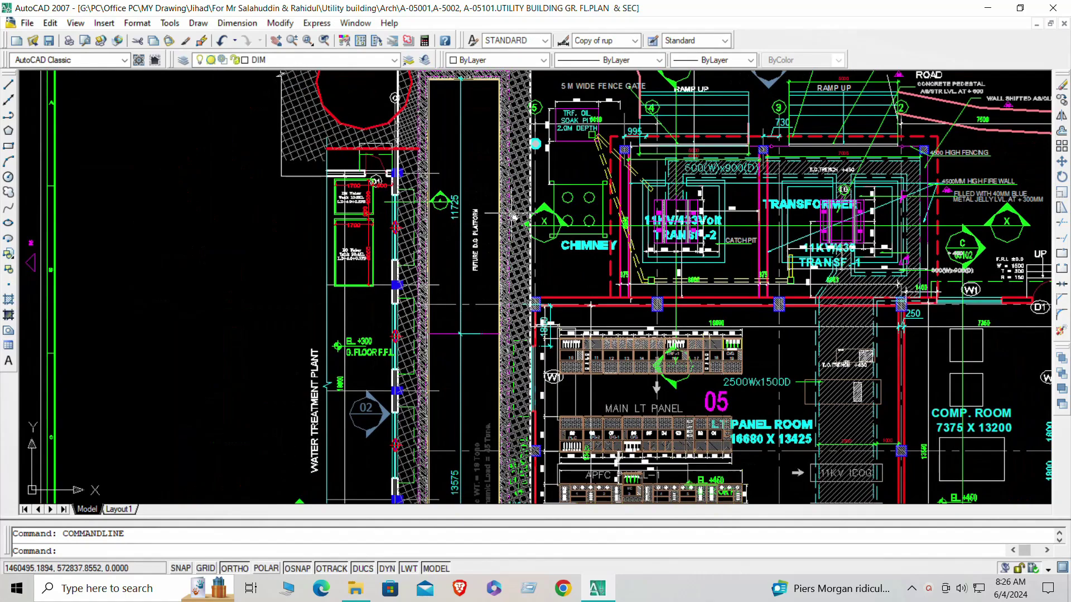
middle_click_drag(513, 216, 580, 238)
middle_click_drag(842, 201, 297, 267)
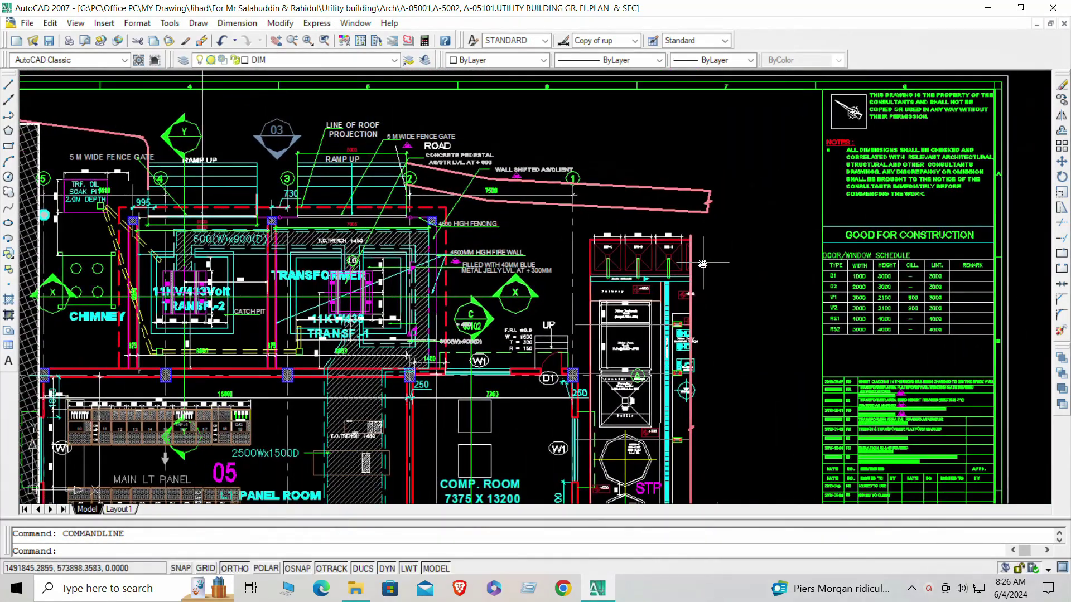
middle_click_drag(864, 269, 633, 265)
middle_click_drag(1035, 270, 217, 262)
middle_click_drag(575, 316, 393, 296)
middle_click_drag(682, 238, 652, 417)
scroll(579, 232, "up", 5)
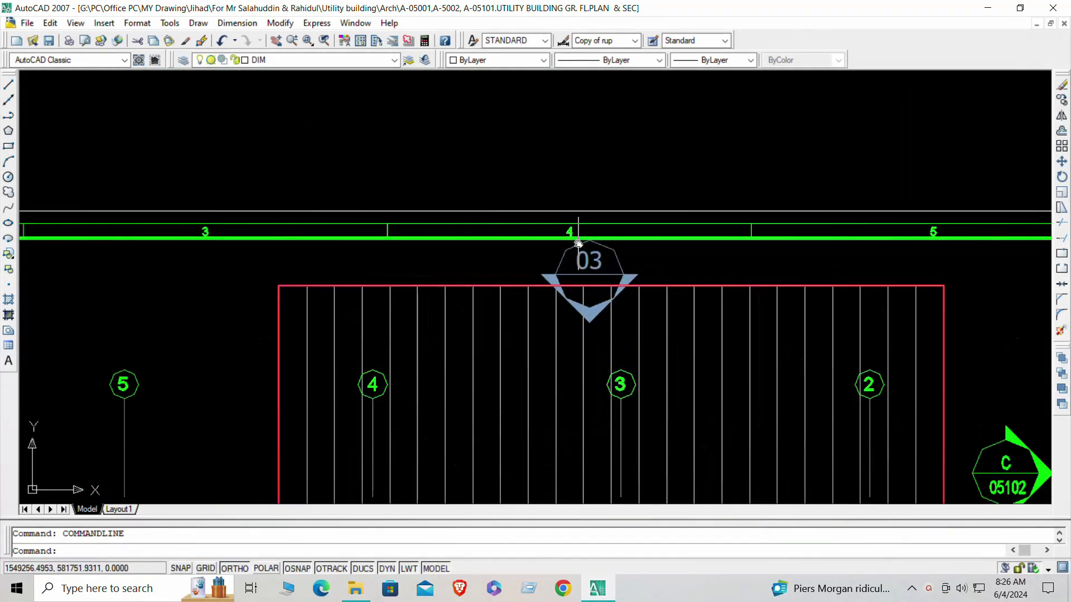
Step: Dimension the roof plan's top edge from its top-left corner with an aligned 15030 dimension above the gridline
left_click(237, 27)
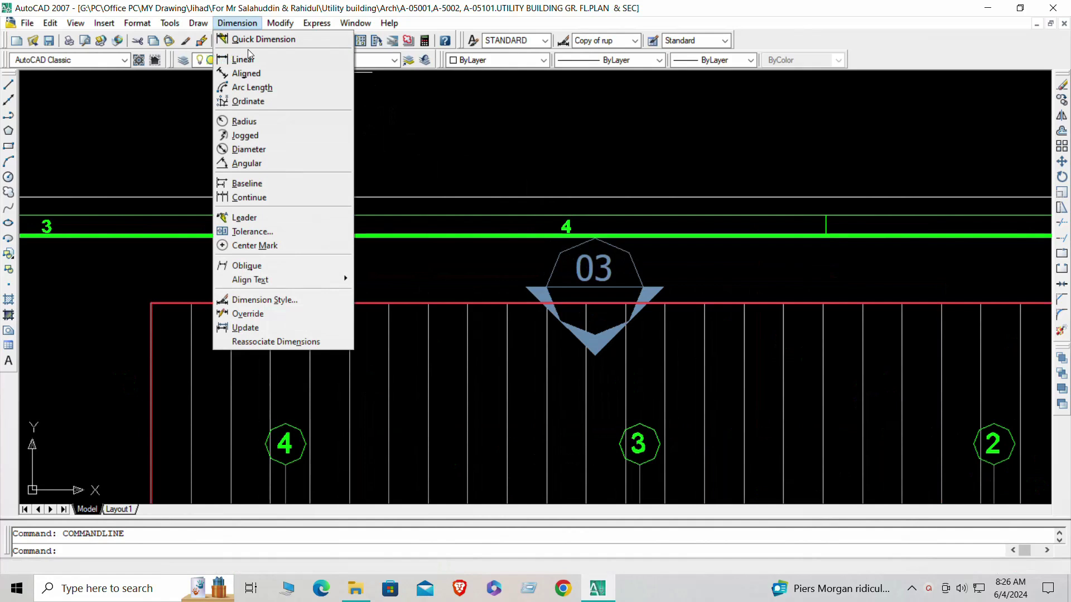
left_click(259, 70)
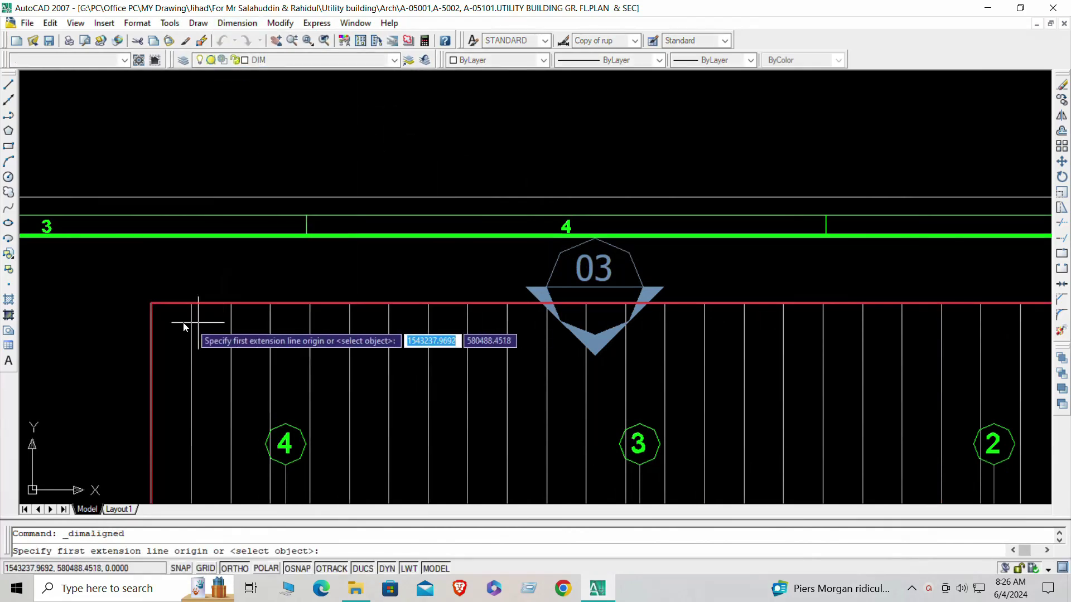
left_click(152, 303)
scroll(462, 329, "down", 4)
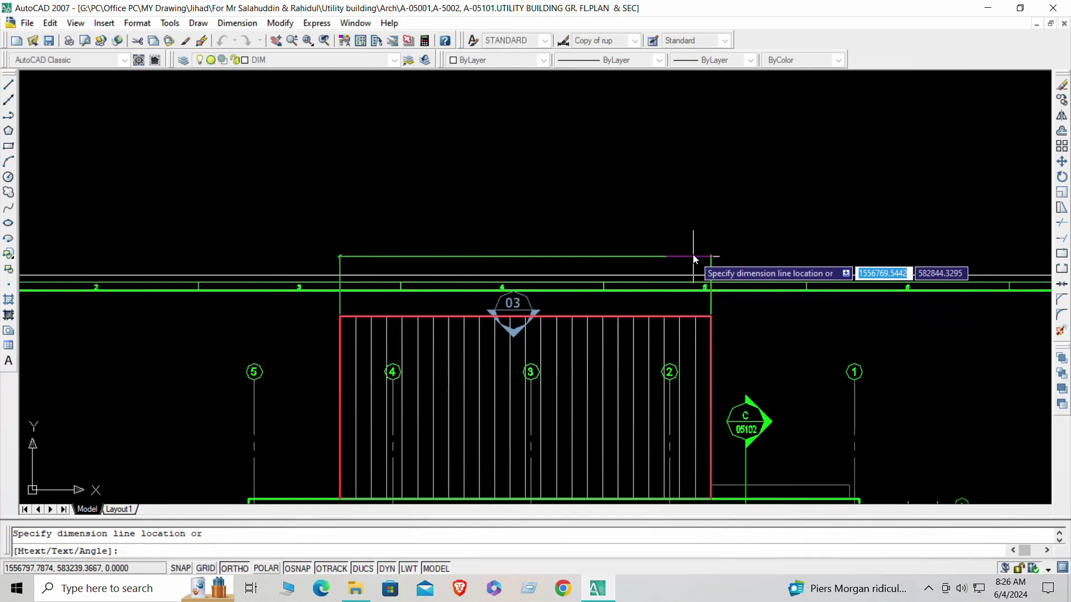
left_click(692, 251)
scroll(518, 237, "up", 4)
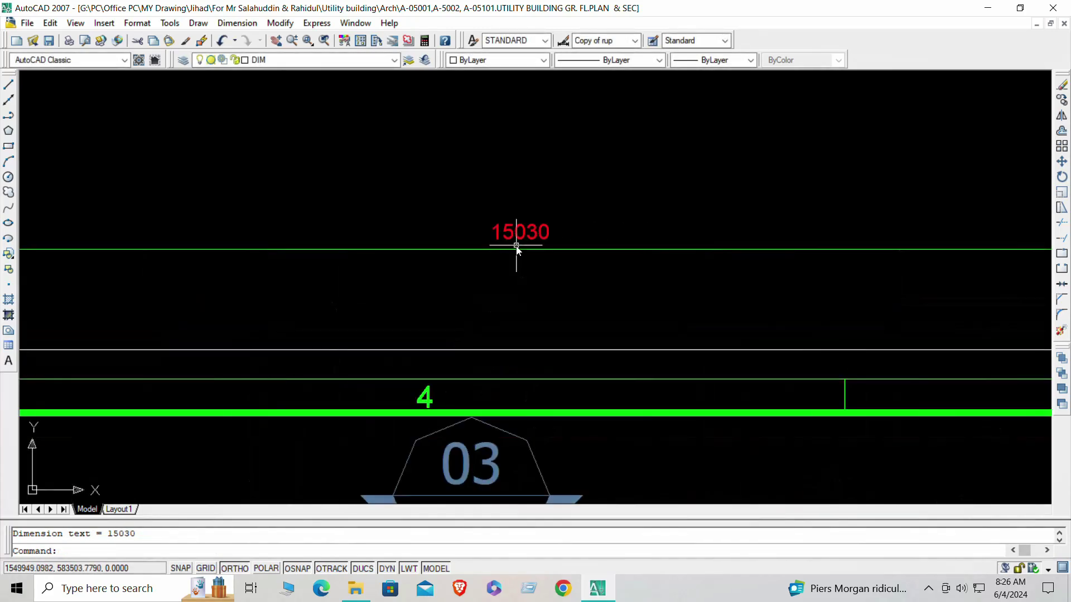